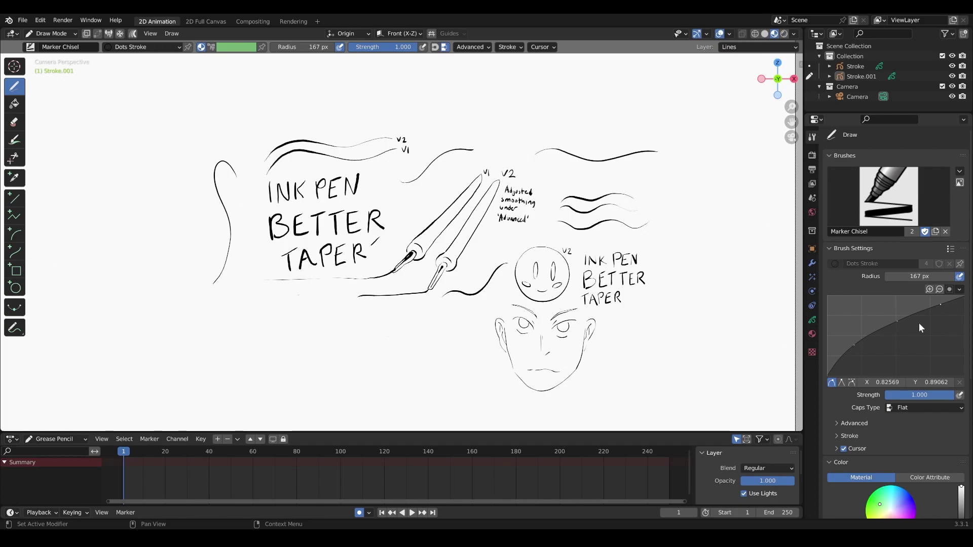
# Choose the Ink Pen Better Taper brush for drawing.
pyautogui.scroll(4, 402, 239)
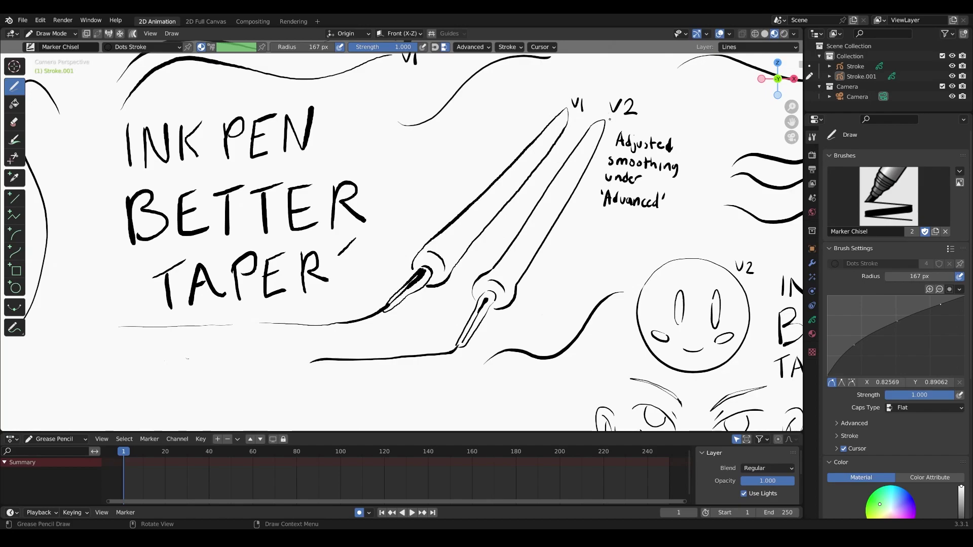
pyautogui.click(507, 46)
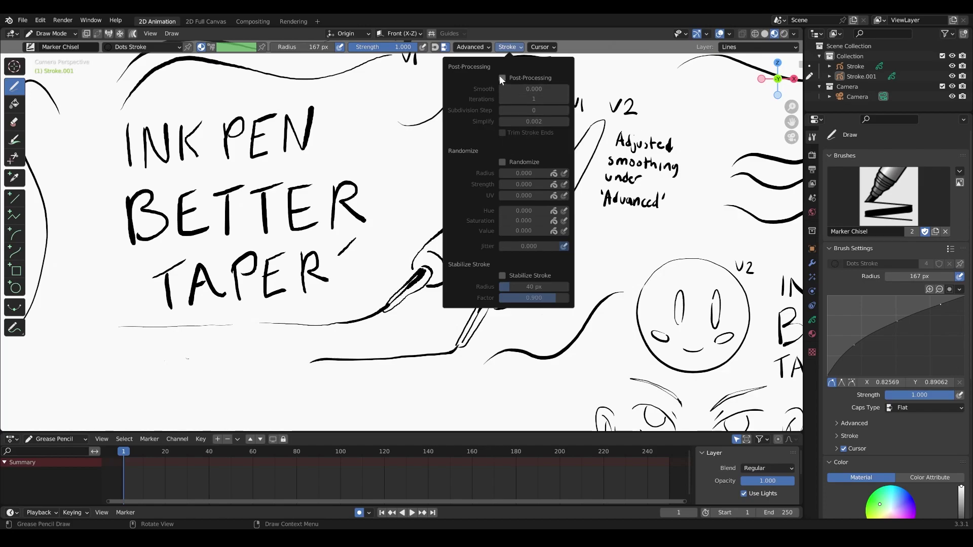
pyautogui.click(61, 48)
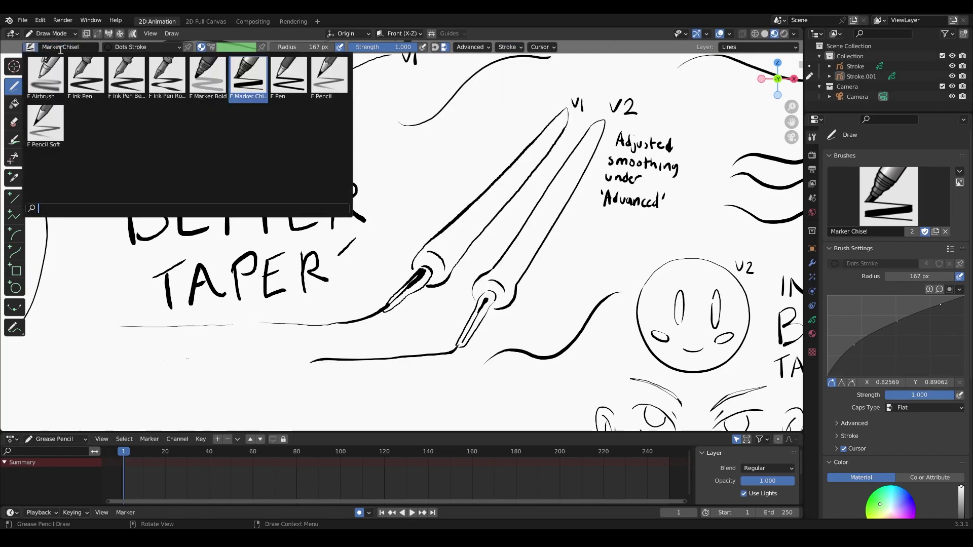
pyautogui.click(126, 76)
# Enable stroke post-processing with a higher Simplify value and draw an arched test stroke below the word TAPER.
pyautogui.click(472, 47)
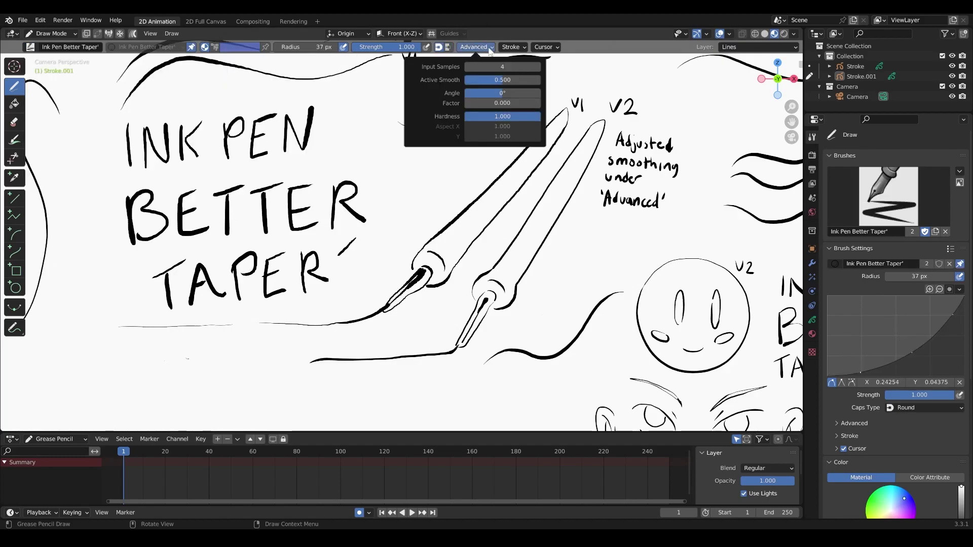
pyautogui.click(512, 47)
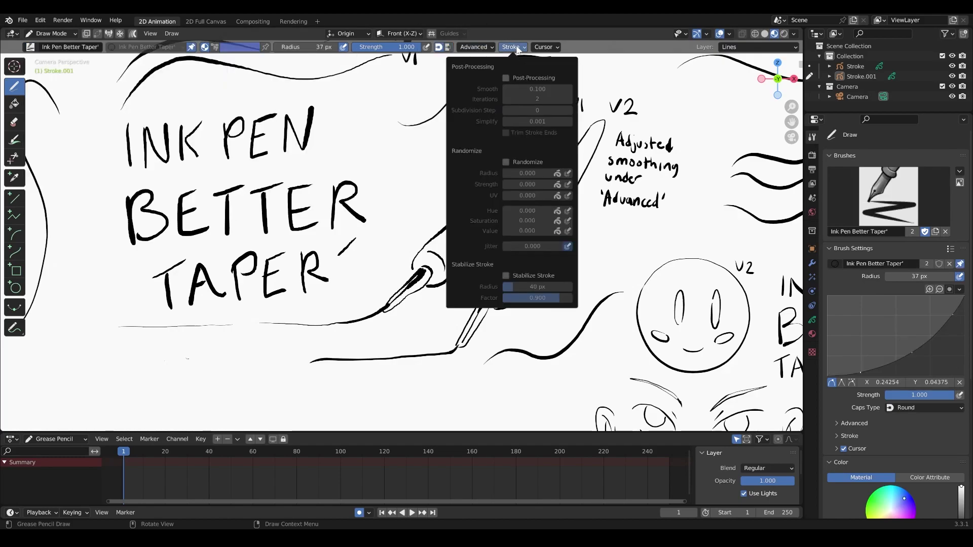
pyautogui.click(505, 78)
pyautogui.moveTo(537, 122); pyautogui.dragTo(563, 122)
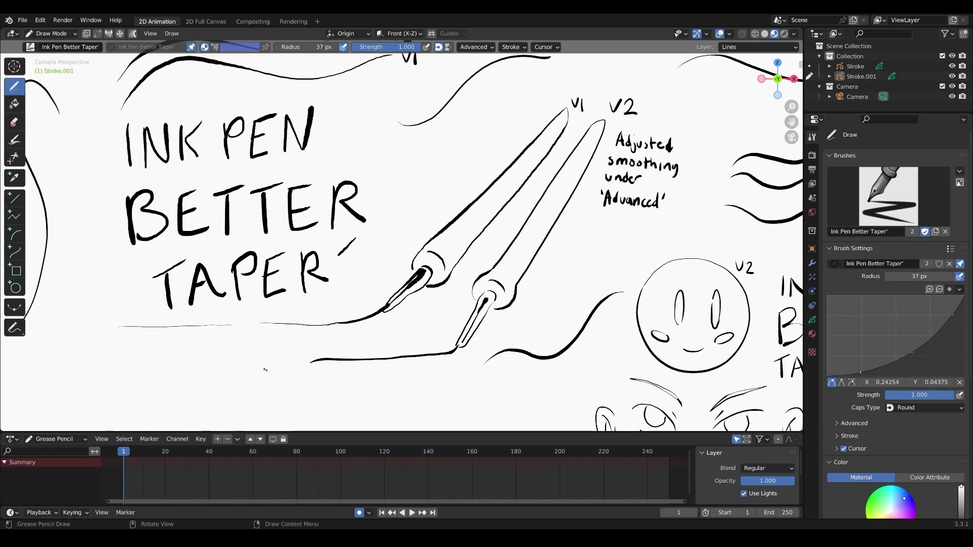
pyautogui.moveTo(279, 364)
pyautogui.mouseDown()
pyautogui.moveTo(243, 338)
pyautogui.moveTo(179, 352)
pyautogui.moveTo(155, 381)
pyautogui.mouseUp()
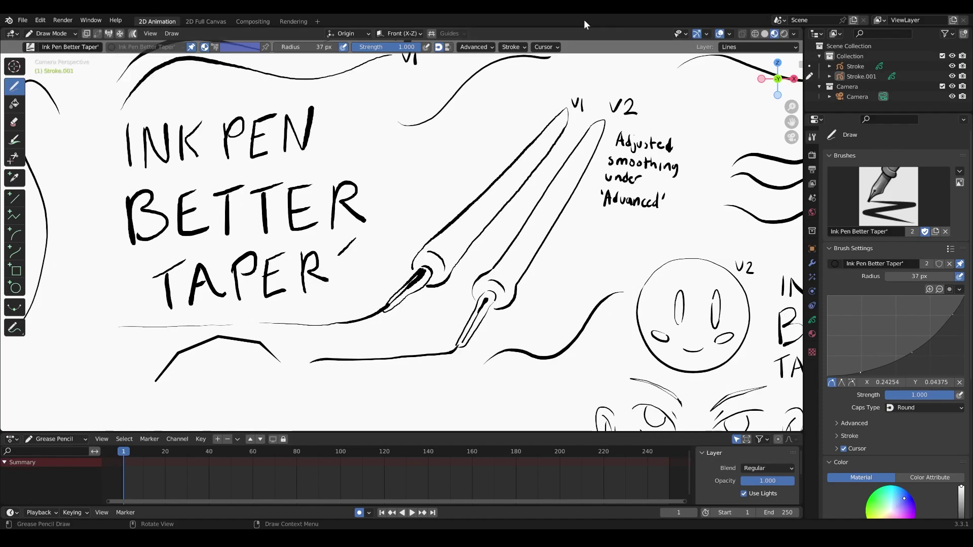
# Switch to Edit Mode and select all points of the arched test stroke below TAPER.
pyautogui.click(474, 47)
pyautogui.click(51, 33)
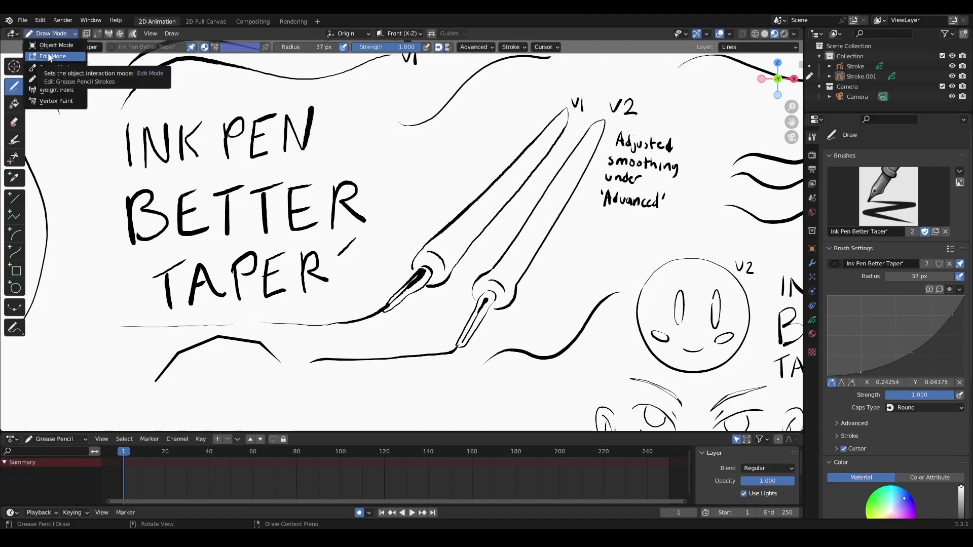
pyautogui.click(50, 57)
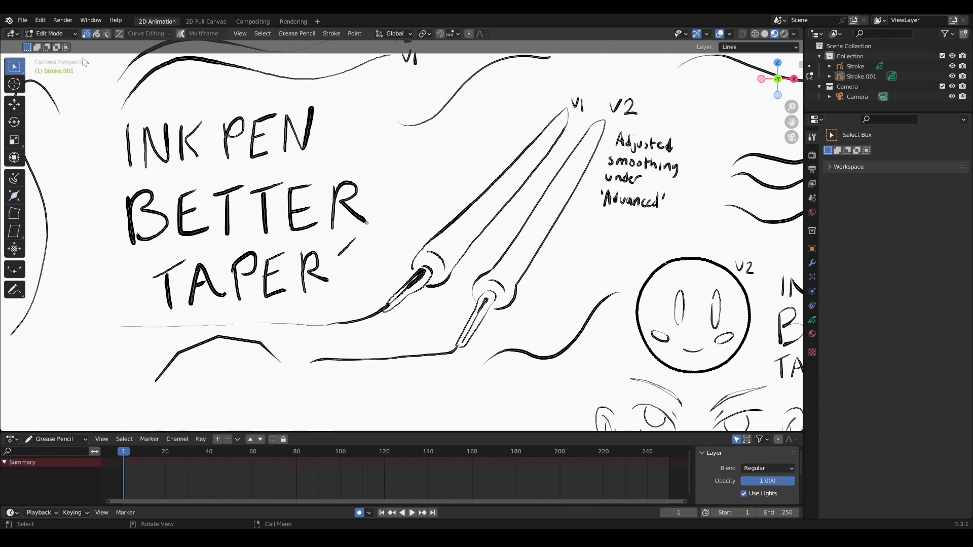
pyautogui.click(233, 339)
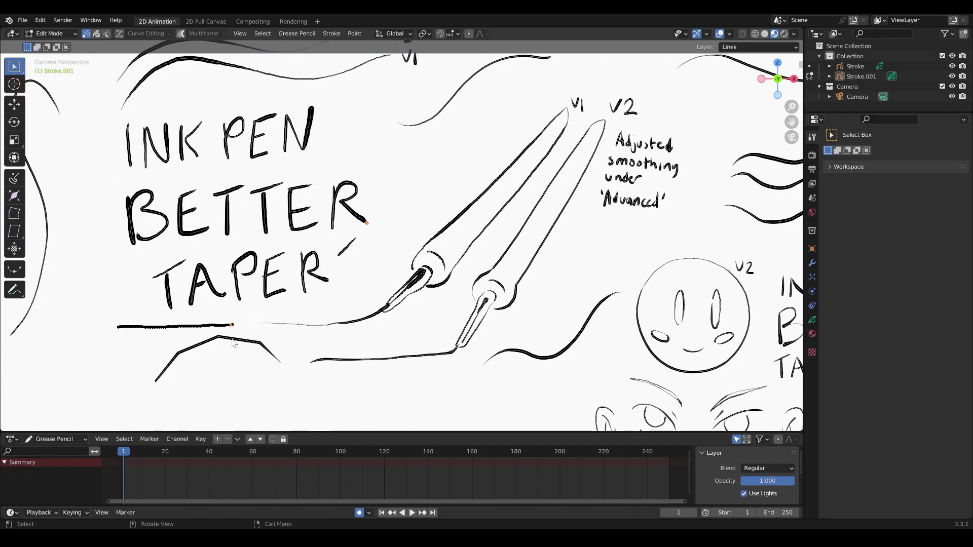
pyautogui.moveTo(148, 342); pyautogui.dragTo(306, 400)
pyautogui.moveTo(140, 336); pyautogui.dragTo(306, 389)
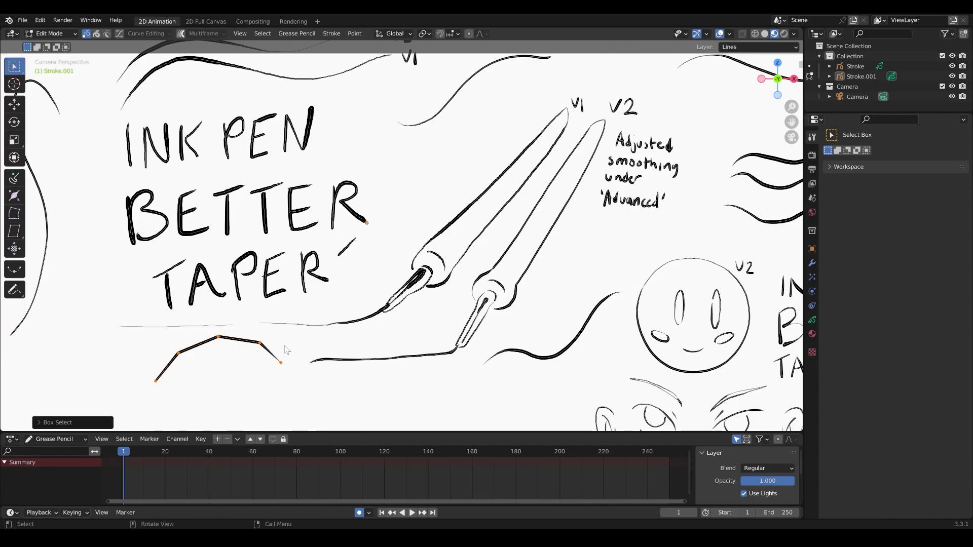
# Select a point on the thin line above the arched stroke and compare the point density of both strokes.
pyautogui.scroll(1, 234, 341)
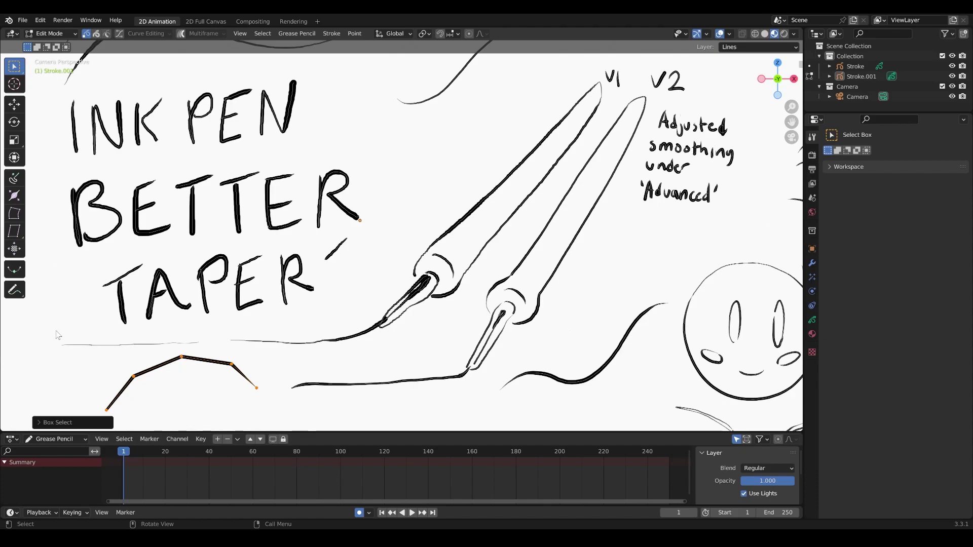
pyautogui.click(177, 347)
pyautogui.scroll(1, 159, 353)
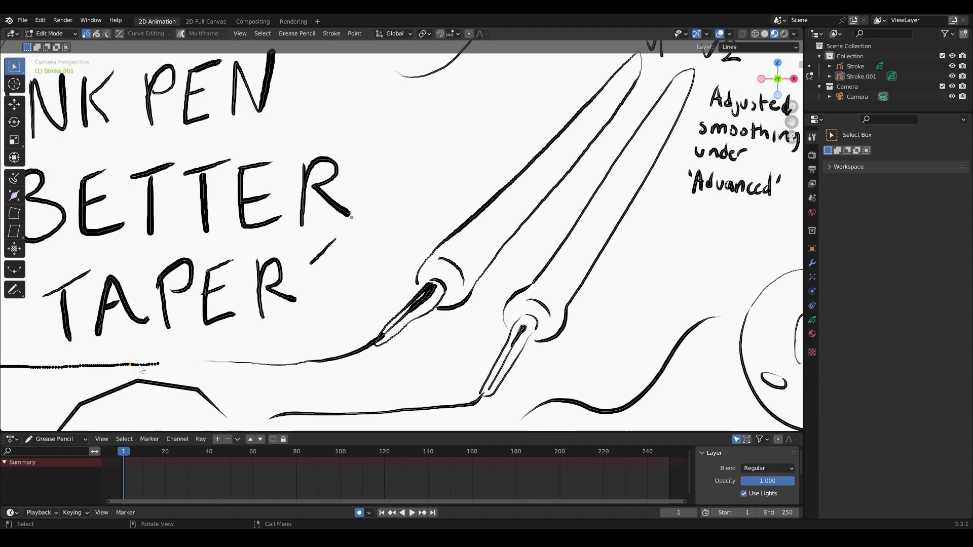
pyautogui.scroll(-1, 141, 369)
pyautogui.scroll(1, 194, 352)
pyautogui.scroll(3, 193, 369)
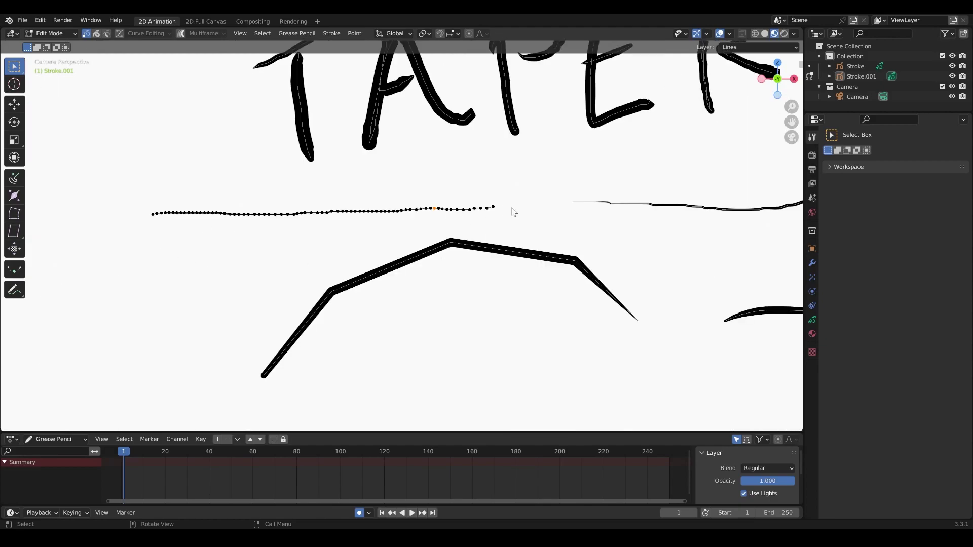
pyautogui.scroll(-6, 421, 257)
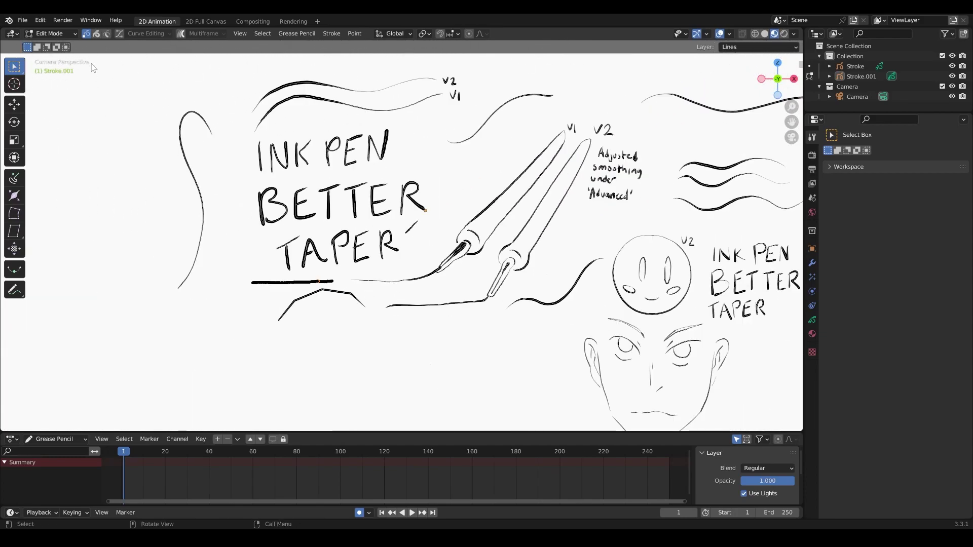
# Switch to Sculpt Mode and reshape the thin line and the arched test stroke with the Push brush.
pyautogui.click(63, 33)
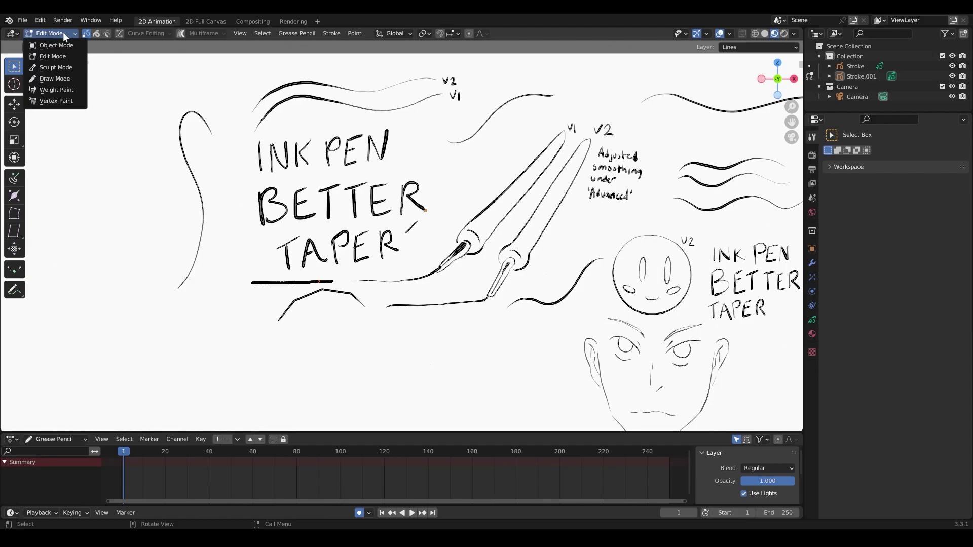
pyautogui.click(62, 68)
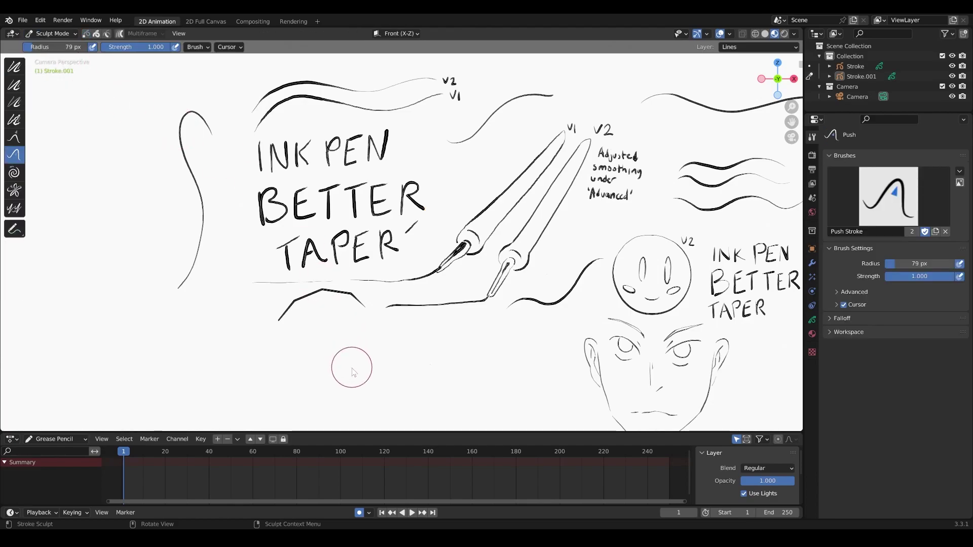
pyautogui.scroll(2, 321, 311)
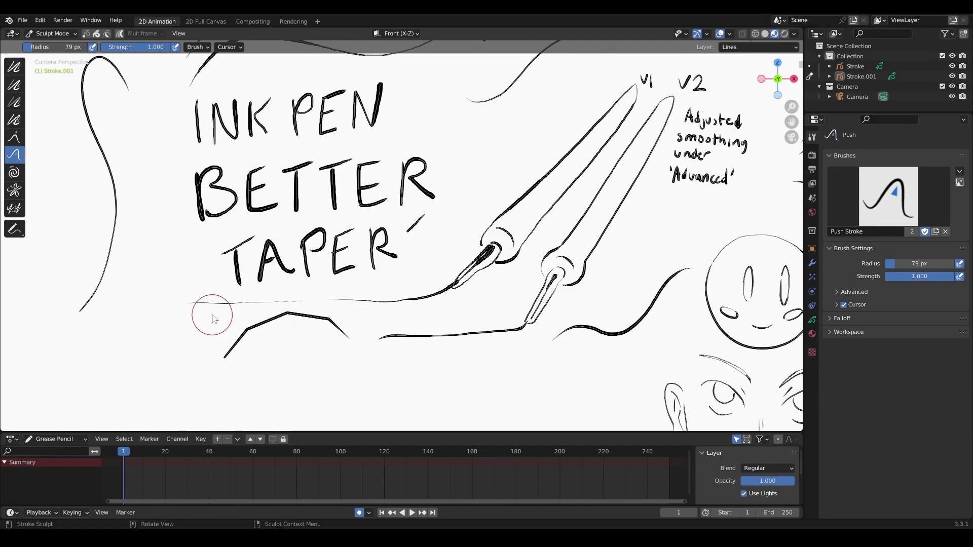
pyautogui.moveTo(211, 314)
pyautogui.mouseDown()
pyautogui.moveTo(189, 291)
pyautogui.moveTo(196, 307)
pyautogui.moveTo(210, 293)
pyautogui.moveTo(226, 307)
pyautogui.moveTo(259, 303)
pyautogui.moveTo(236, 289)
pyautogui.mouseUp()
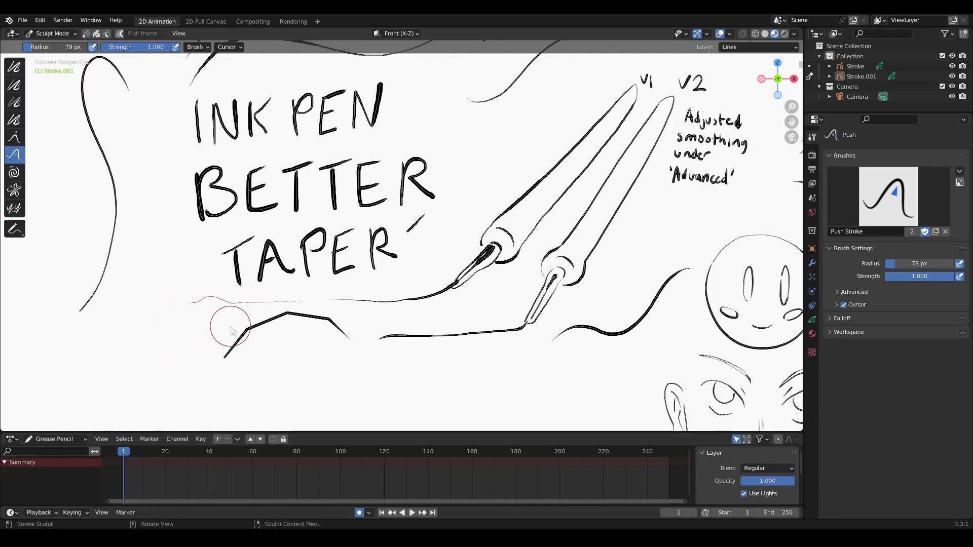
pyautogui.moveTo(246, 330)
pyautogui.mouseDown()
pyautogui.moveTo(262, 344)
pyautogui.moveTo(285, 318)
pyautogui.moveTo(306, 329)
pyautogui.moveTo(329, 334)
pyautogui.mouseUp()
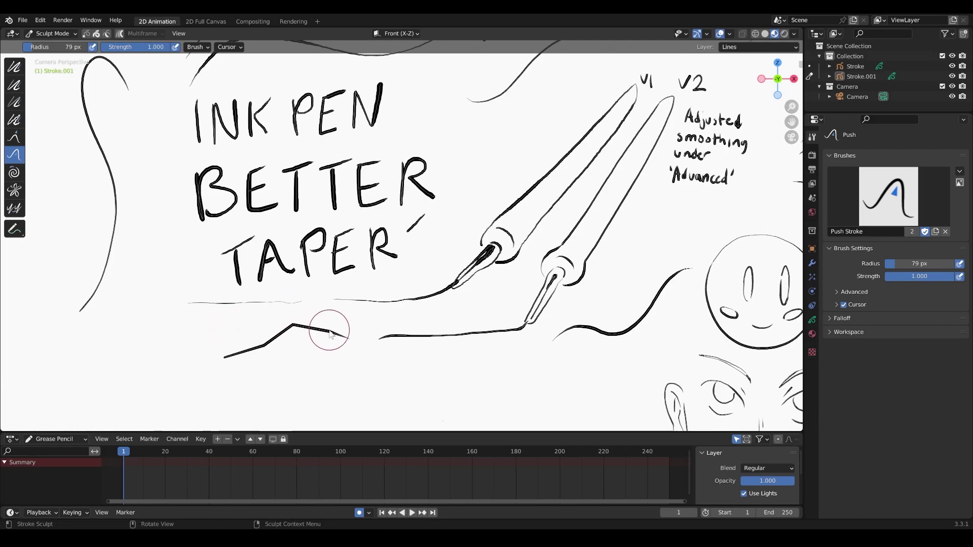
pyautogui.moveTo(265, 347)
pyautogui.mouseDown()
pyautogui.moveTo(221, 327)
pyautogui.moveTo(263, 339)
pyautogui.moveTo(254, 329)
pyautogui.moveTo(312, 324)
pyautogui.moveTo(351, 341)
pyautogui.mouseUp()
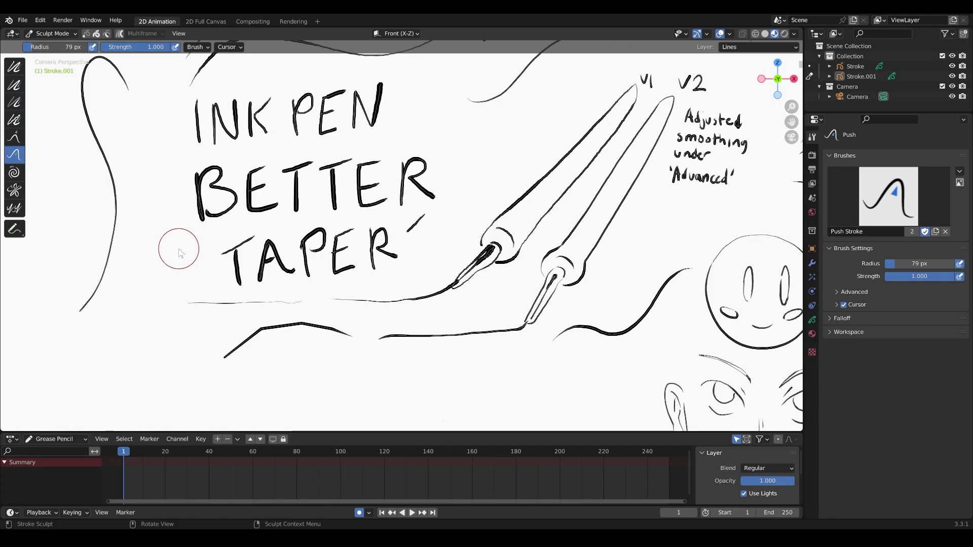
# Enlarge the timeline area.
pyautogui.moveTo(242, 433); pyautogui.dragTo(242, 380)
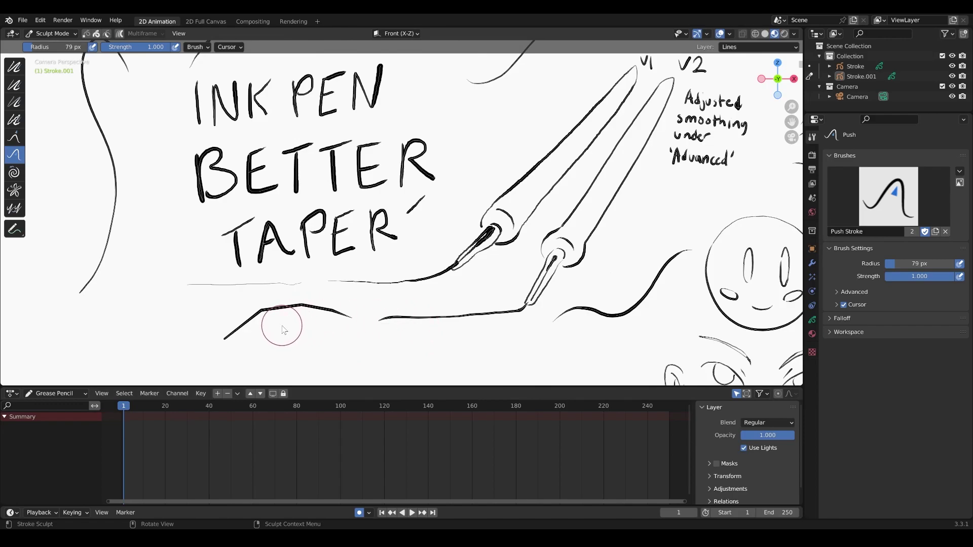
pyautogui.scroll(-3, 402, 289)
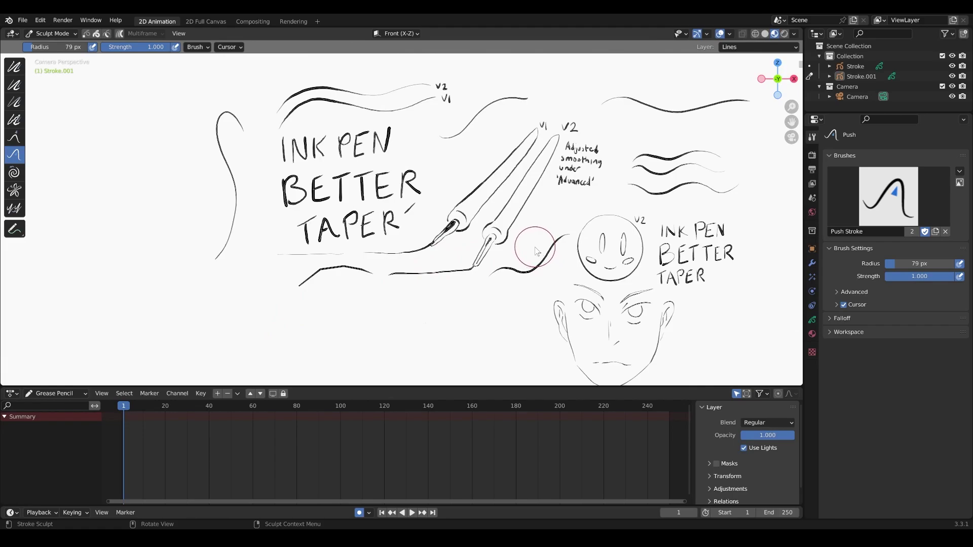
pyautogui.moveTo(536, 251); pyautogui.dragTo(585, 259)
pyautogui.keyDown('shift'); pyautogui.moveTo(633, 257); pyautogui.dragTo(469, 219, button='middle'); pyautogui.keyUp('shift')
pyautogui.scroll(2, 461, 218)
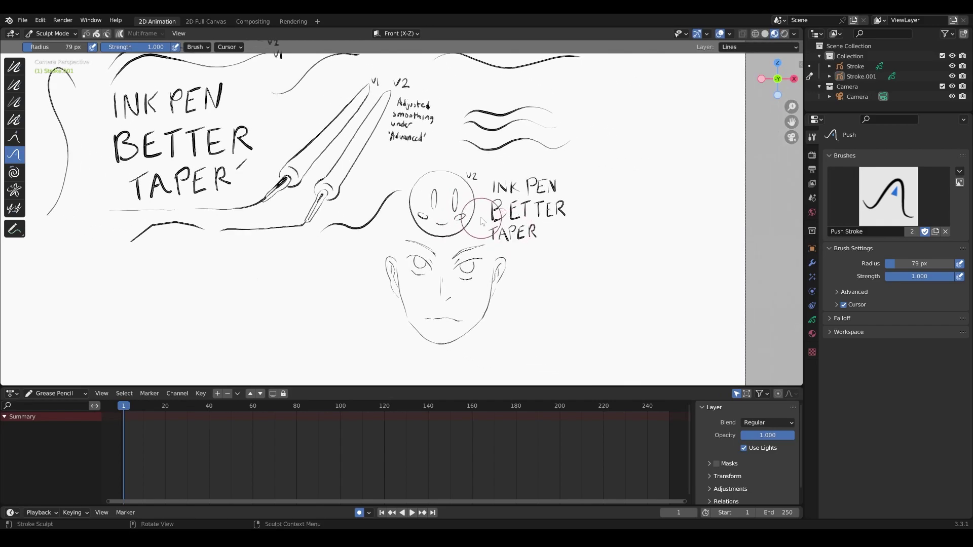
pyautogui.scroll(1, 480, 219)
# Return to Draw Mode and open the ink brush's advanced settings.
pyautogui.click(52, 34)
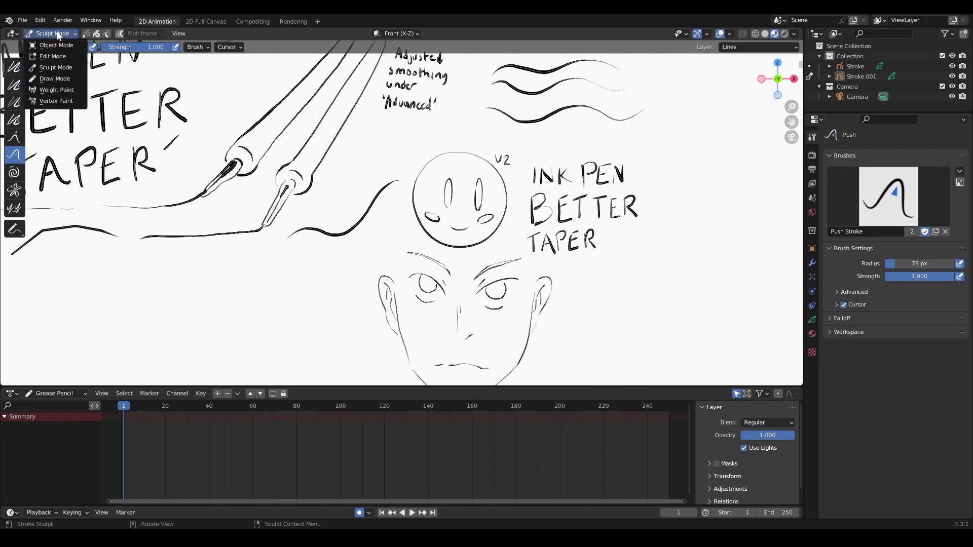
pyautogui.click(56, 79)
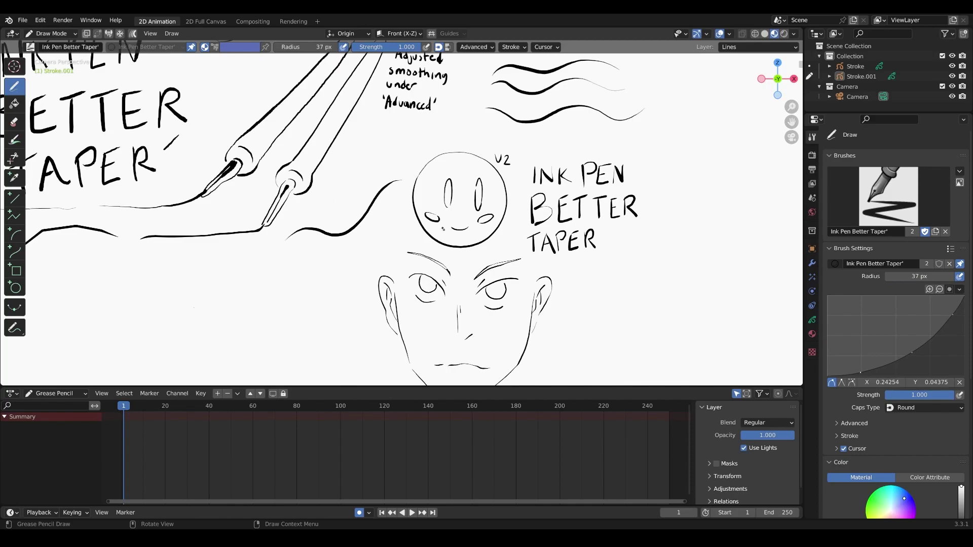
pyautogui.keyDown('shift'); pyautogui.moveTo(411, 180); pyautogui.dragTo(418, 188, button='middle'); pyautogui.keyUp('shift')
pyautogui.scroll(-2, 418, 188)
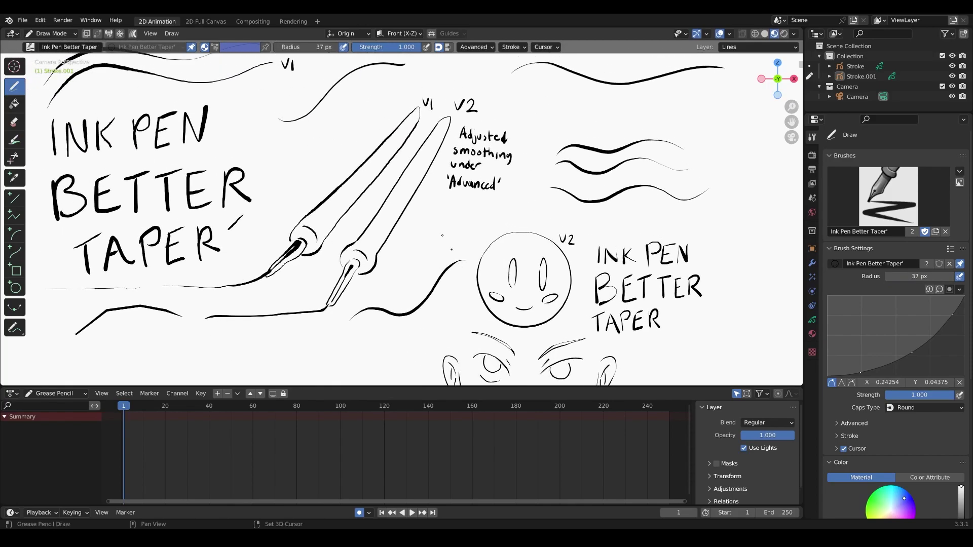
pyautogui.scroll(2, 425, 91)
pyautogui.keyDown('shift'); pyautogui.scroll(-4, 374, 223); pyautogui.keyUp('shift')
pyautogui.keyDown('ctrl'); pyautogui.hscroll(2, 373, 223); pyautogui.keyUp('ctrl')
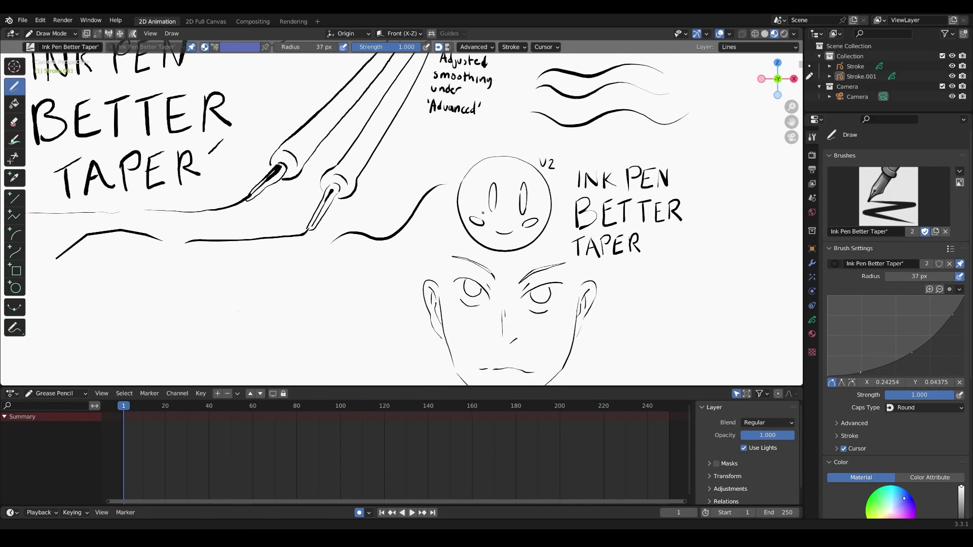
pyautogui.keyDown('shift'); pyautogui.scroll(-1, 531, 238); pyautogui.keyUp('shift')
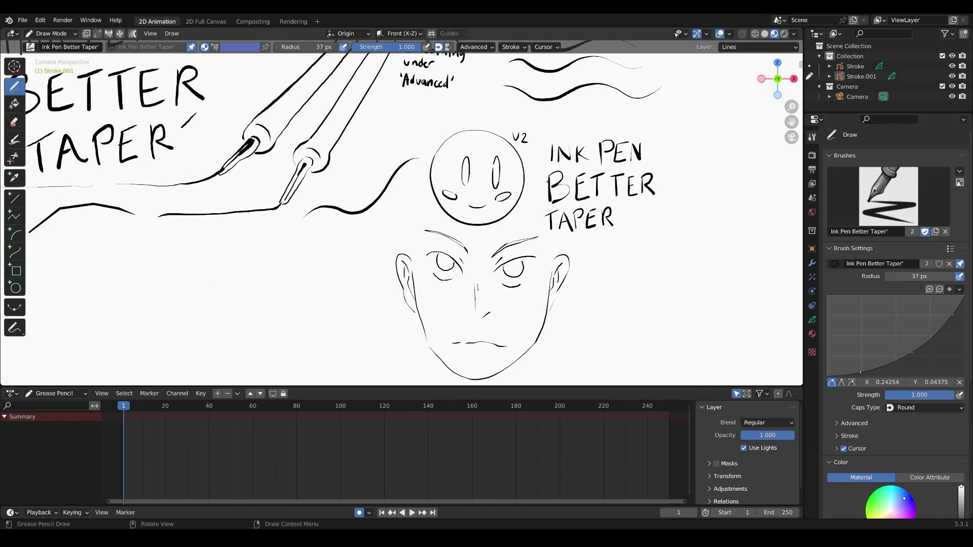
pyautogui.click(477, 48)
pyautogui.click(475, 47)
# Draw horizontal test strokes in the blank area beside the face and undo each of them.
pyautogui.moveTo(160, 250); pyautogui.dragTo(323, 266)
pyautogui.hotkey('ctrl', 'z')
pyautogui.moveTo(127, 250); pyautogui.dragTo(296, 246)
pyautogui.hotkey('ctrl', 'z')
pyautogui.hotkey('ctrl', 'z')
pyautogui.moveTo(153, 249)
pyautogui.mouseDown()
pyautogui.moveTo(299, 246)
pyautogui.moveTo(190, 248)
pyautogui.mouseUp()
pyautogui.hotkey('ctrl', 'z')
pyautogui.hotkey('ctrl', 'z')
# Open the brush's Input Samples value for editing and undo the last test mark.
pyautogui.click(474, 47)
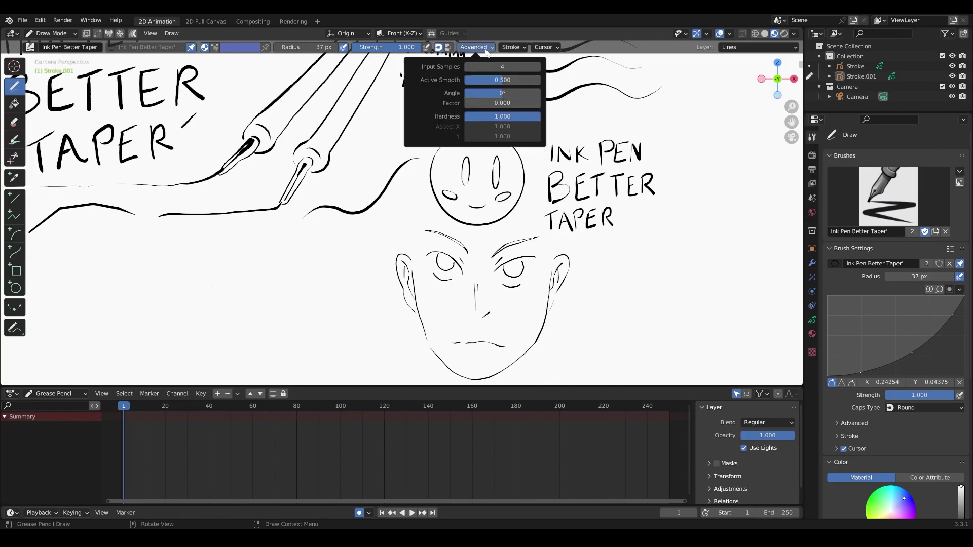
pyautogui.click(493, 66)
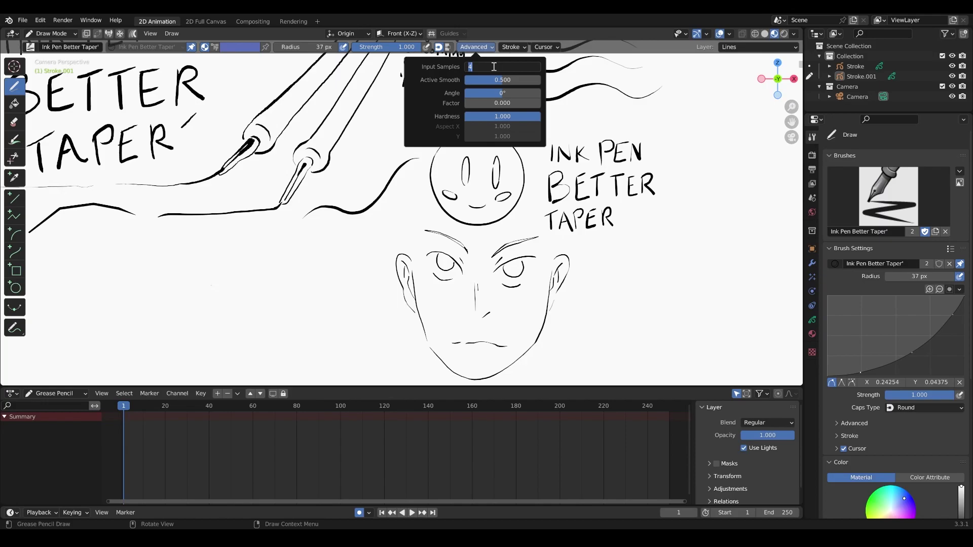
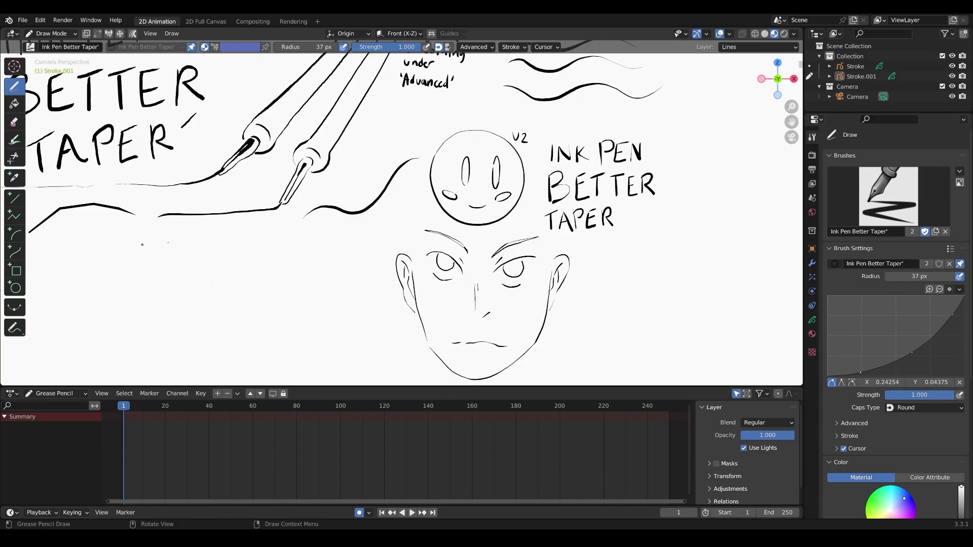
pyautogui.hotkey('ctrl', 'z')
pyautogui.click(474, 47)
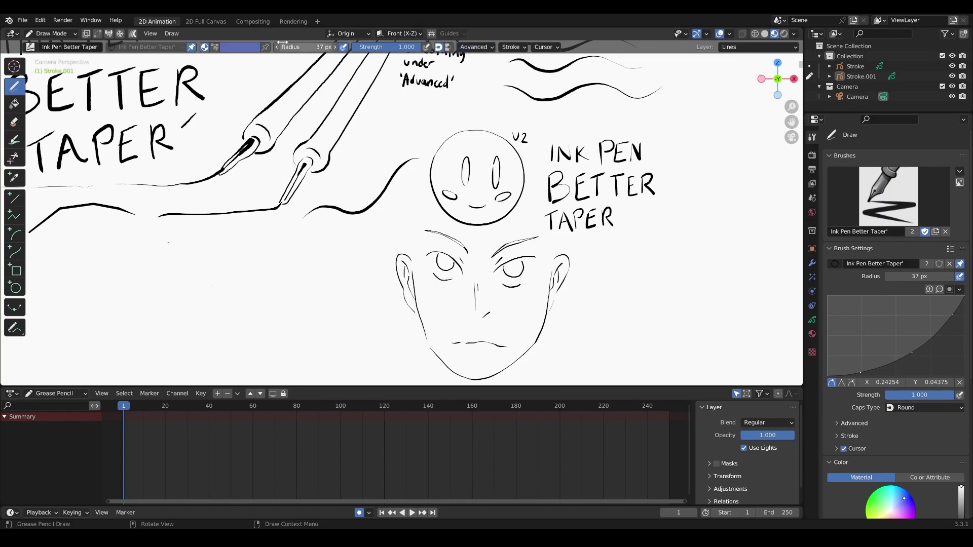
# Lower the ink pen brush's Active Smooth value to 0.
pyautogui.scroll(-3, 278, 167)
pyautogui.scroll(5, 430, 243)
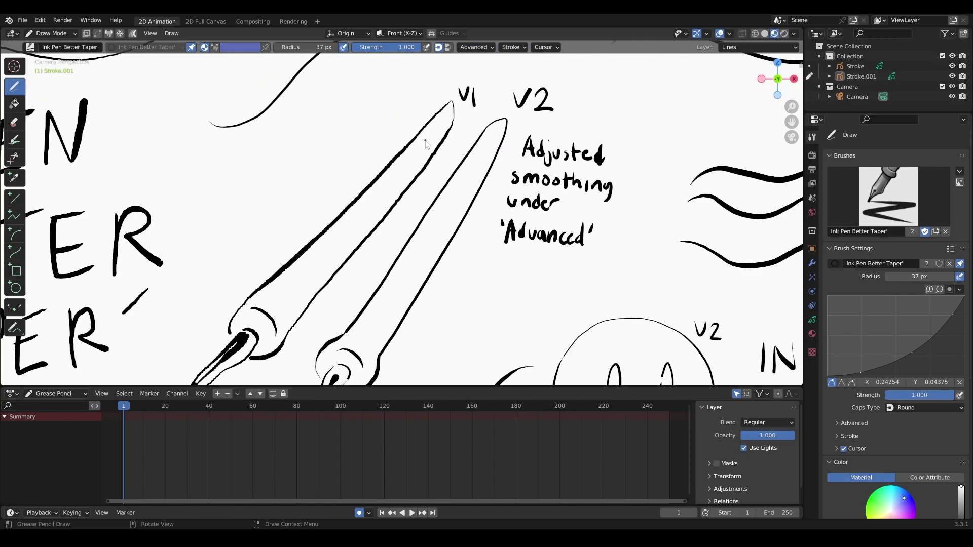
pyautogui.scroll(-1, 405, 218)
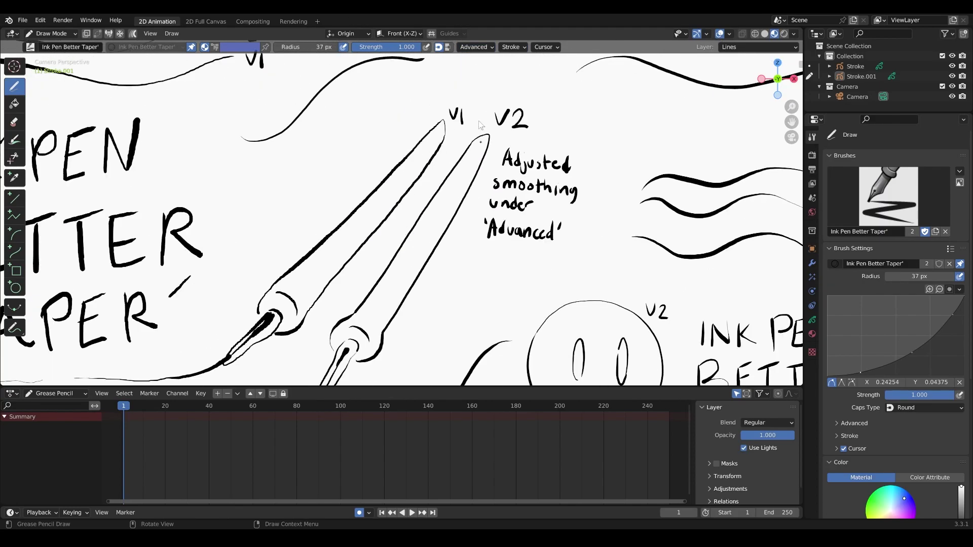
pyautogui.click(475, 46)
pyautogui.moveTo(501, 80); pyautogui.dragTo(466, 82)
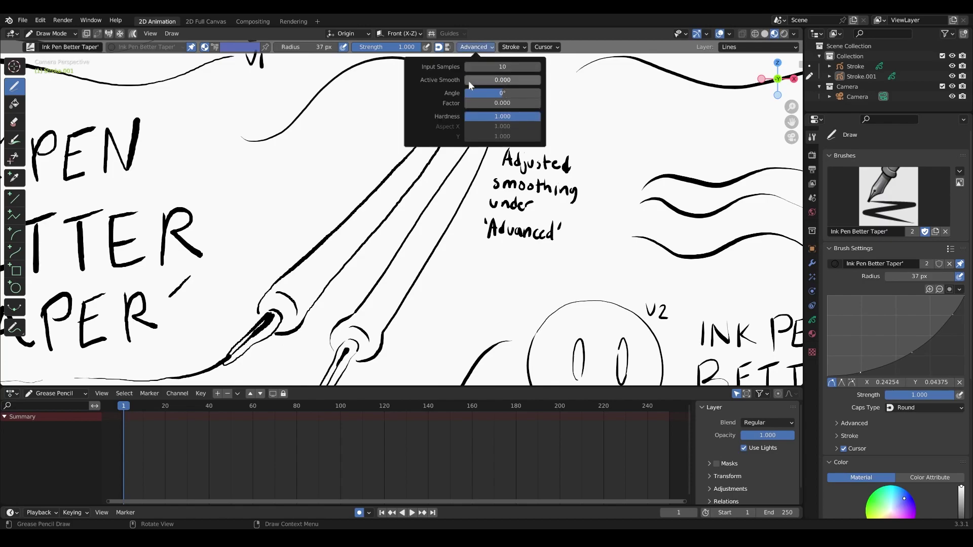
# Draw diagonal hooked test strokes beside the v1 pen drawing with smoothing off, undoing each unwanted attempt.
pyautogui.moveTo(375, 135)
pyautogui.mouseDown()
pyautogui.moveTo(387, 114)
pyautogui.moveTo(369, 101)
pyautogui.moveTo(296, 189)
pyautogui.moveTo(396, 102)
pyautogui.moveTo(286, 205)
pyautogui.mouseUp()
pyautogui.hotkey('ctrl', 'z')
pyautogui.hotkey('ctrl', 'z')
pyautogui.moveTo(406, 119)
pyautogui.mouseDown()
pyautogui.moveTo(408, 102)
pyautogui.moveTo(363, 124)
pyautogui.moveTo(274, 201)
pyautogui.mouseUp()
pyautogui.hotkey('ctrl', 'z')
pyautogui.moveTo(410, 118)
pyautogui.mouseDown()
pyautogui.moveTo(409, 101)
pyautogui.moveTo(268, 211)
pyautogui.mouseUp()
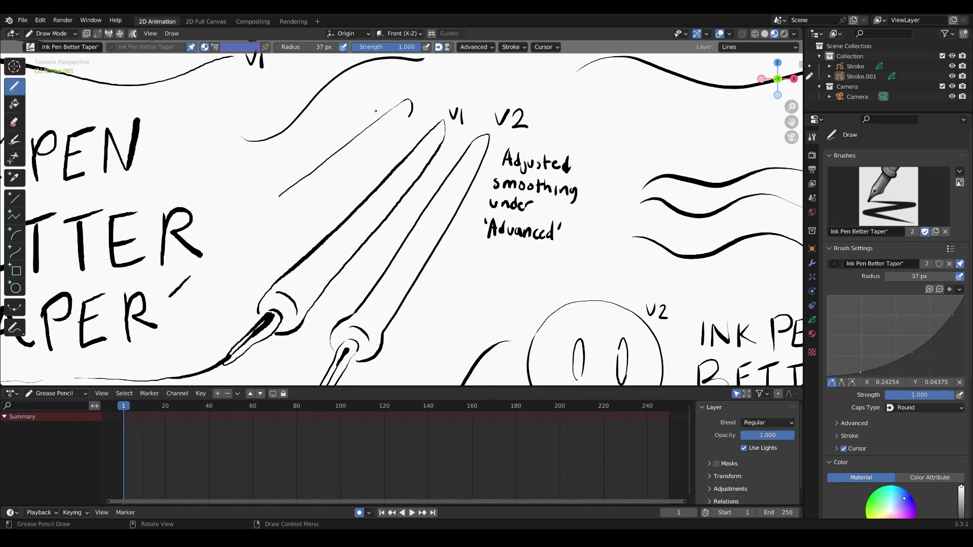
# Switch to Edit Mode and examine the points along the new diagonal stroke beside the v1 pen.
pyautogui.scroll(2, 445, 92)
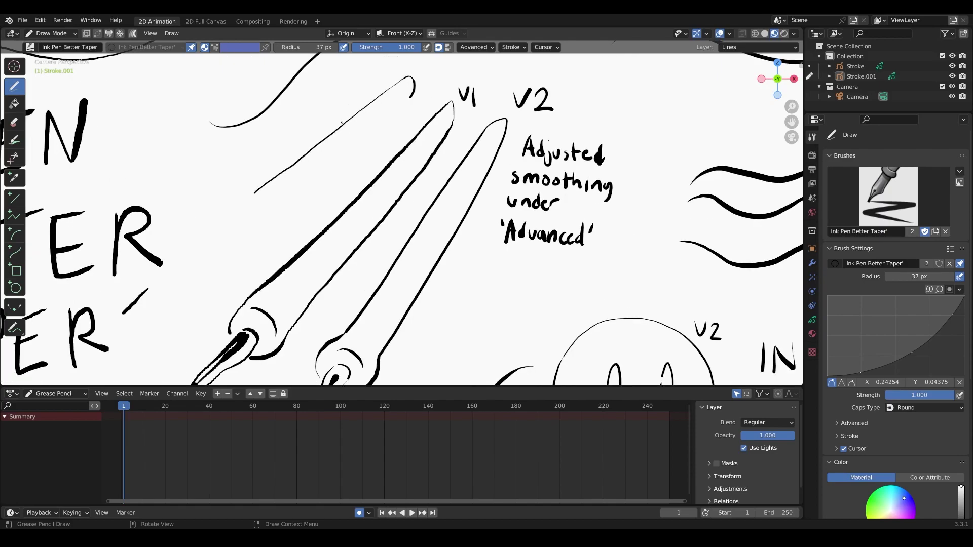
pyautogui.keyDown('shift'); pyautogui.moveTo(352, 128); pyautogui.dragTo(397, 230, button='middle'); pyautogui.keyUp('shift')
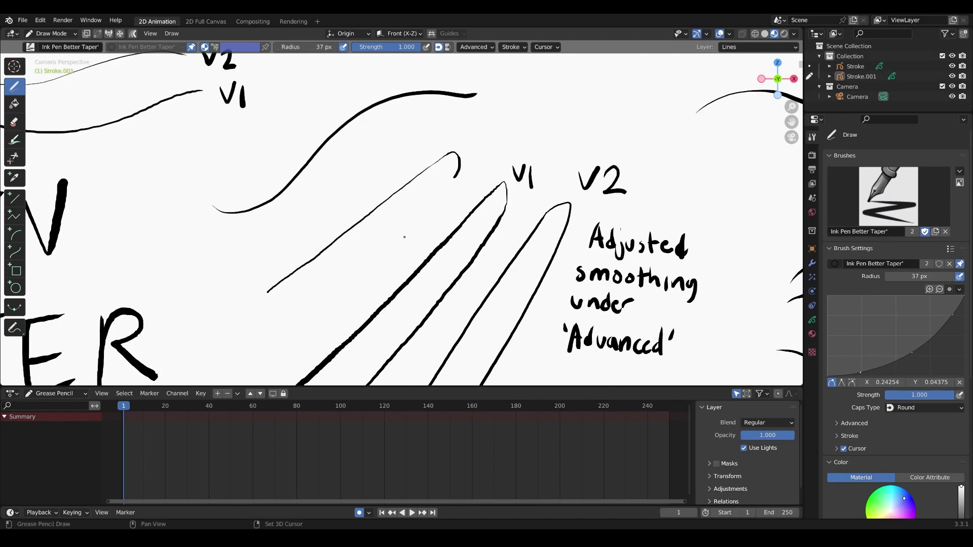
pyautogui.scroll(2, 401, 210)
pyautogui.click(68, 34)
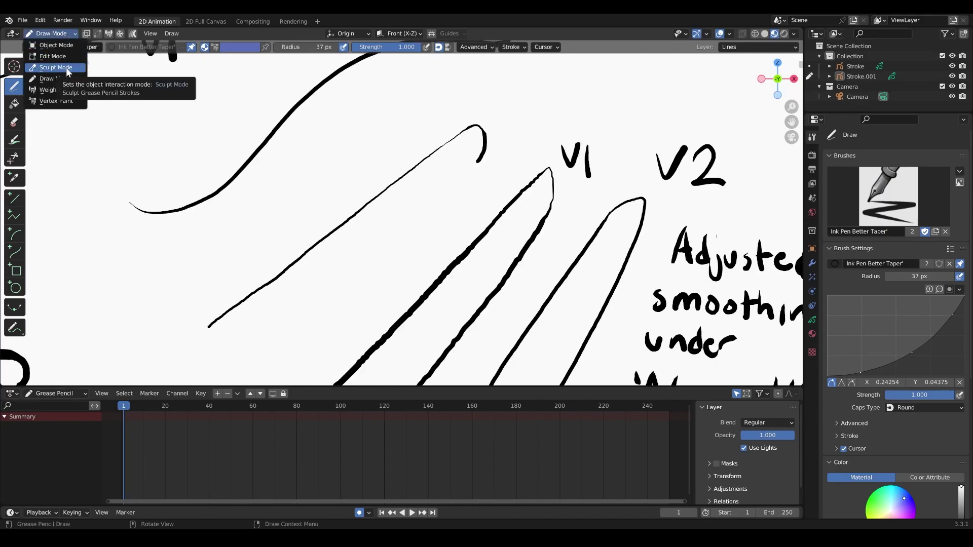
pyautogui.click(53, 56)
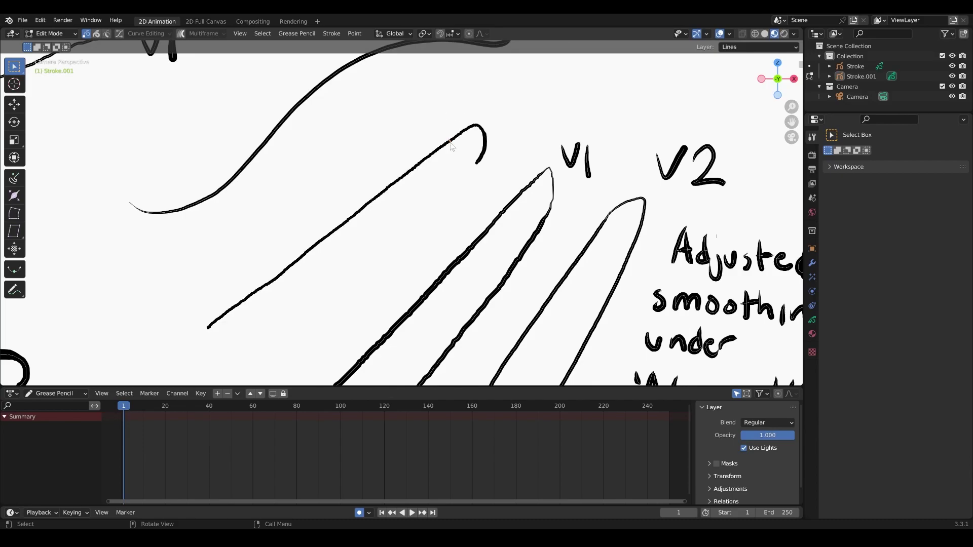
pyautogui.scroll(4, 450, 145)
pyautogui.keyDown('shift'); pyautogui.moveTo(450, 148); pyautogui.dragTo(428, 201, button='middle'); pyautogui.keyUp('shift')
pyautogui.scroll(-1, 423, 206)
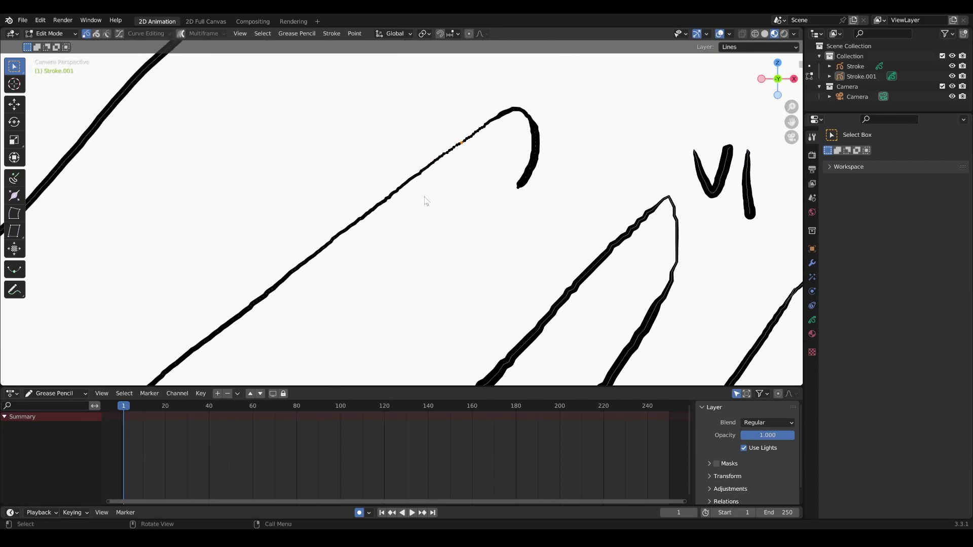
pyautogui.scroll(4, 463, 137)
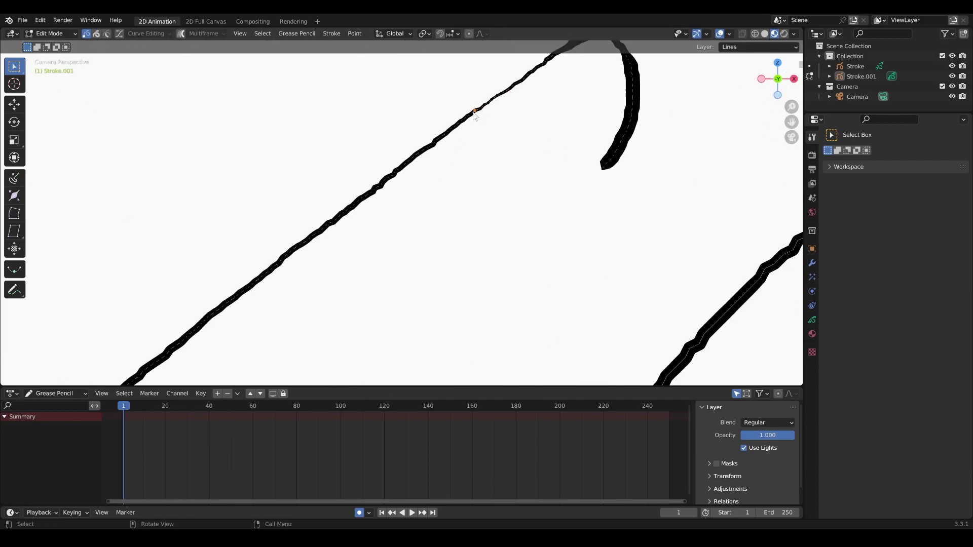
pyautogui.click(457, 128)
pyautogui.click(417, 157)
pyautogui.click(371, 195)
pyautogui.scroll(-8, 380, 201)
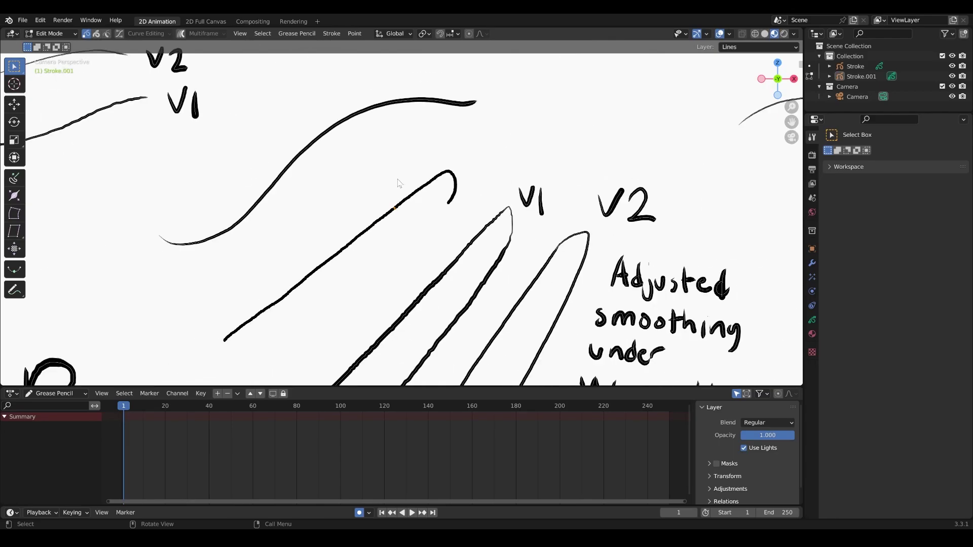
# Return to Draw Mode and set the ink pen brush's Active Smooth to 0.5.
pyautogui.click(73, 34)
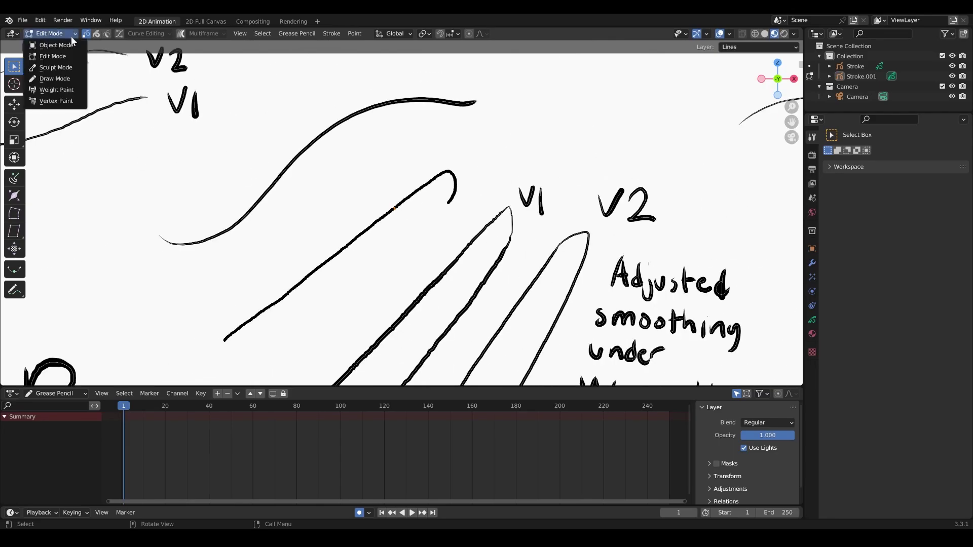
pyautogui.click(59, 77)
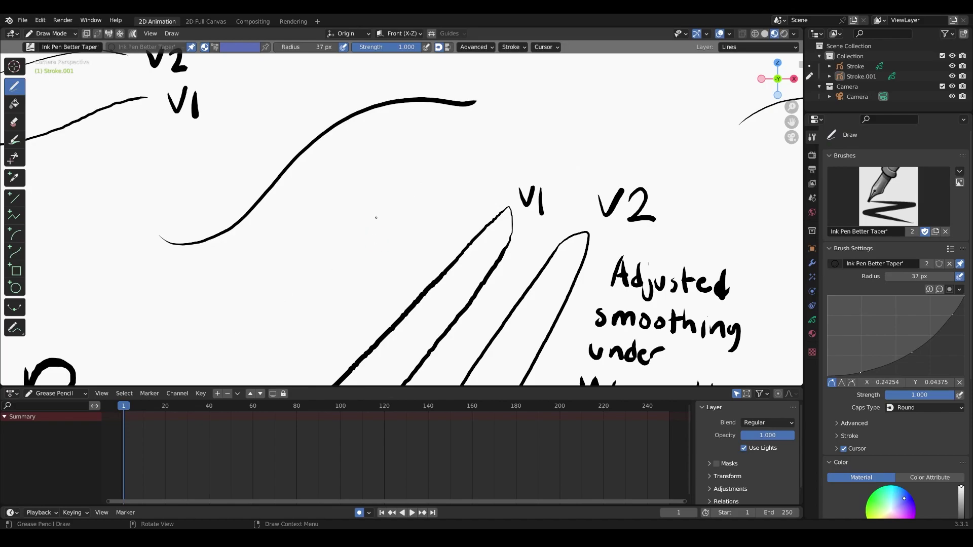
pyautogui.click(474, 47)
pyautogui.moveTo(477, 80); pyautogui.dragTo(515, 80)
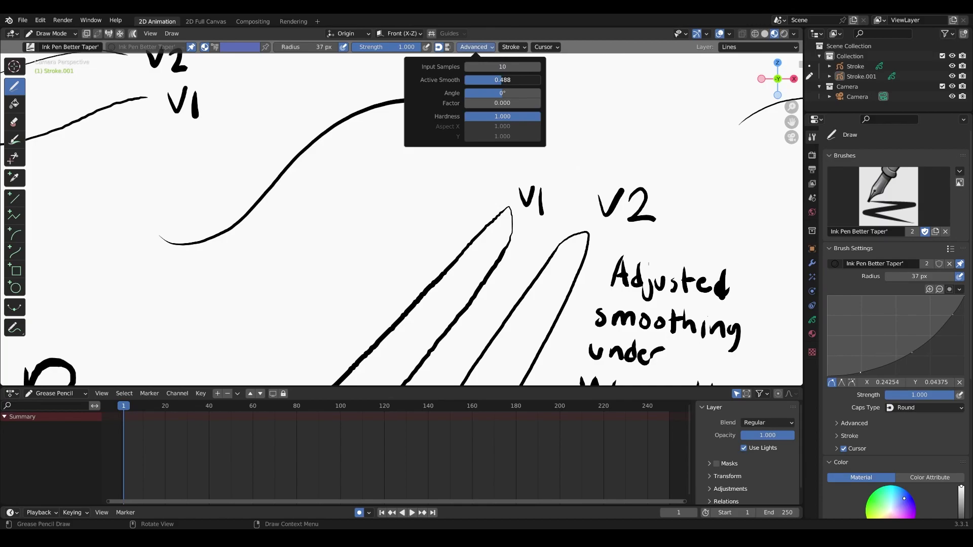
pyautogui.moveTo(514, 80); pyautogui.dragTo(515, 80)
pyautogui.click(499, 80)
pyautogui.write('0.5')
pyautogui.press('Return')
# Draw diagonal hooked test strokes beside the v1 pen with Active Smooth at 0.5, undoing all but the last.
pyautogui.moveTo(439, 181)
pyautogui.mouseDown()
pyautogui.moveTo(421, 161)
pyautogui.moveTo(284, 293)
pyautogui.mouseUp()
pyautogui.hotkey('ctrl', 'z')
pyautogui.moveTo(428, 228)
pyautogui.mouseDown()
pyautogui.moveTo(442, 185)
pyautogui.moveTo(392, 216)
pyautogui.moveTo(239, 365)
pyautogui.mouseUp()
pyautogui.hotkey('ctrl', 'z')
pyautogui.moveTo(445, 209)
pyautogui.mouseDown()
pyautogui.moveTo(440, 184)
pyautogui.moveTo(409, 200)
pyautogui.moveTo(256, 347)
pyautogui.mouseUp()
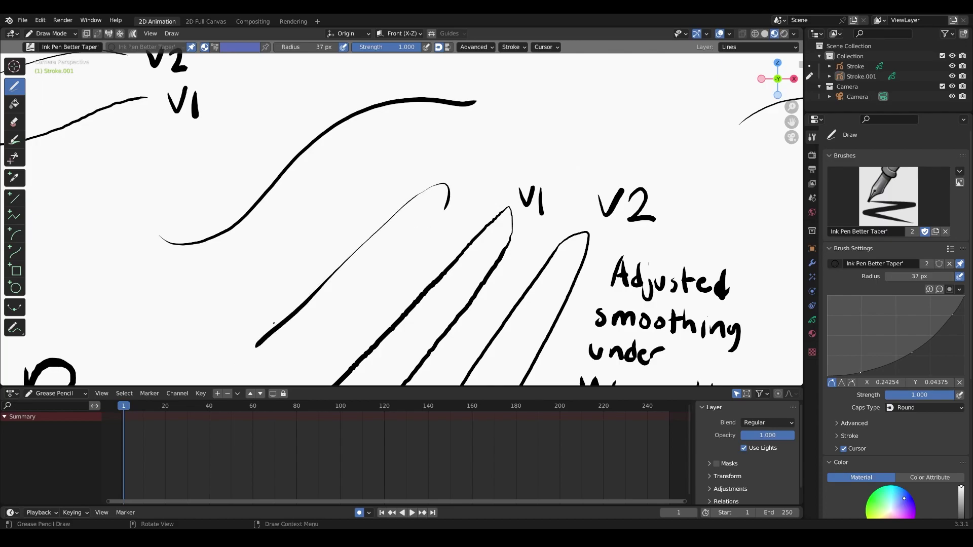
pyautogui.hotkey('ctrl', 'z')
pyautogui.moveTo(451, 206)
pyautogui.mouseDown()
pyautogui.moveTo(456, 185)
pyautogui.moveTo(443, 177)
pyautogui.moveTo(195, 374)
pyautogui.mouseUp()
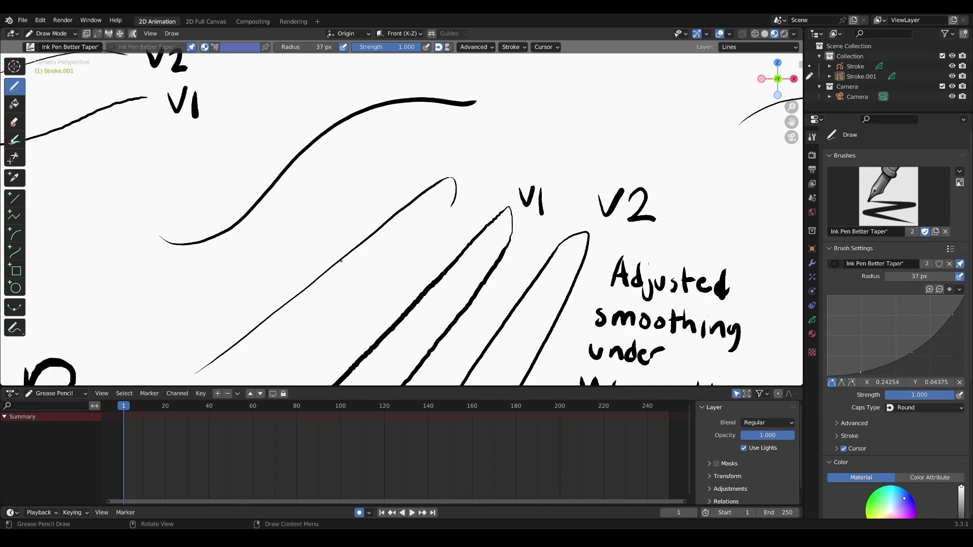
# Compare the brush's Advanced settings with its Stroke post-processing and stabilizer options, and undo the last test stroke.
pyautogui.click(474, 46)
pyautogui.click(511, 47)
pyautogui.click(512, 47)
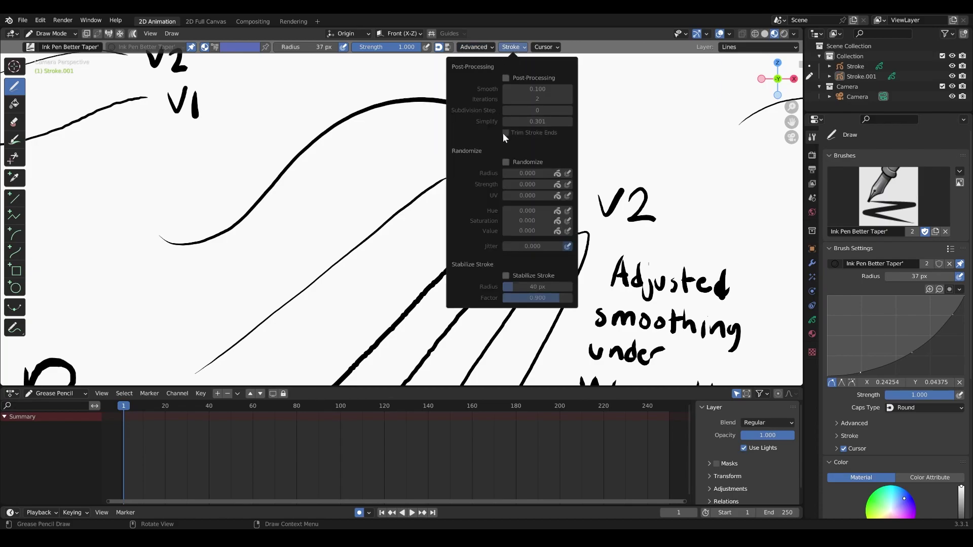
pyautogui.moveTo(475, 50)
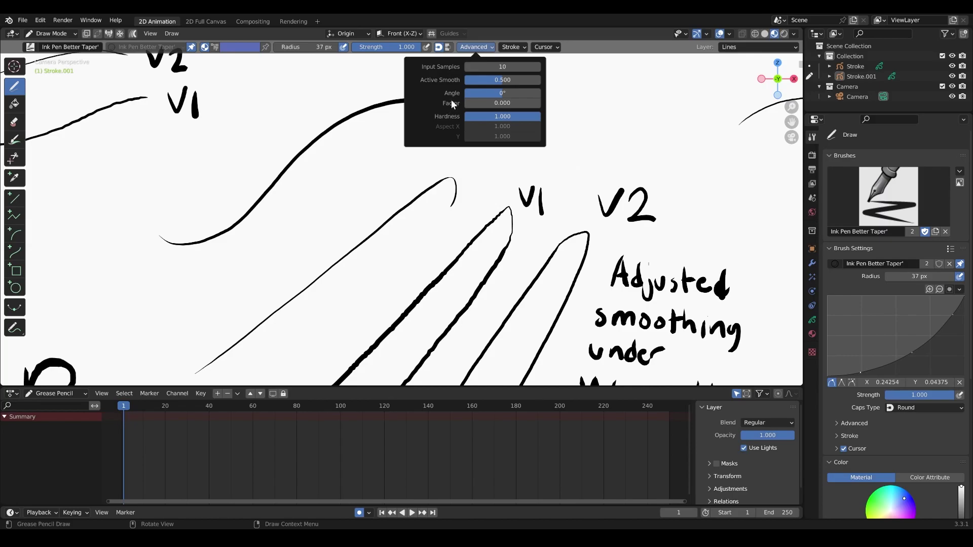
pyautogui.hotkey('ctrl', 'z')
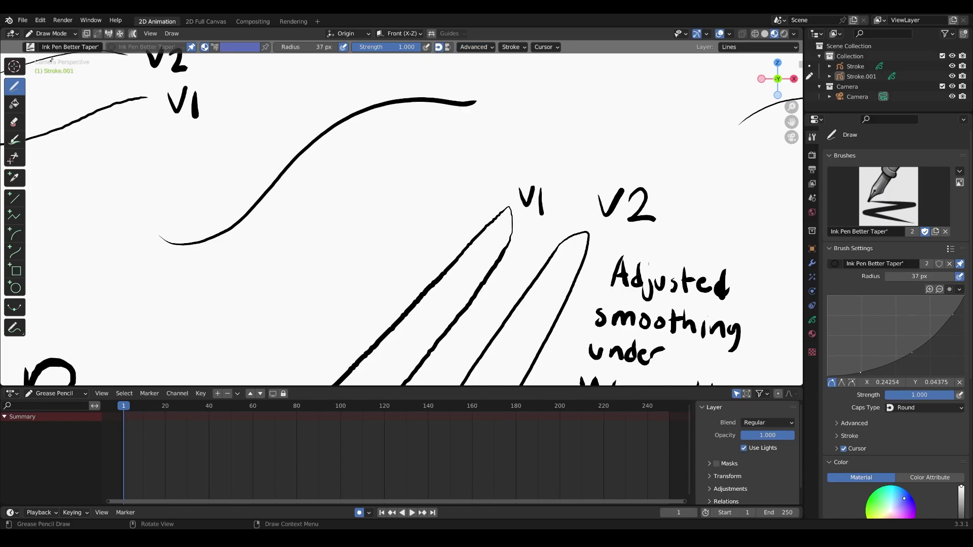
# Select the Marker Chisel brush and frame the blank area below the TAPER lettering through the camera.
pyautogui.click(30, 46)
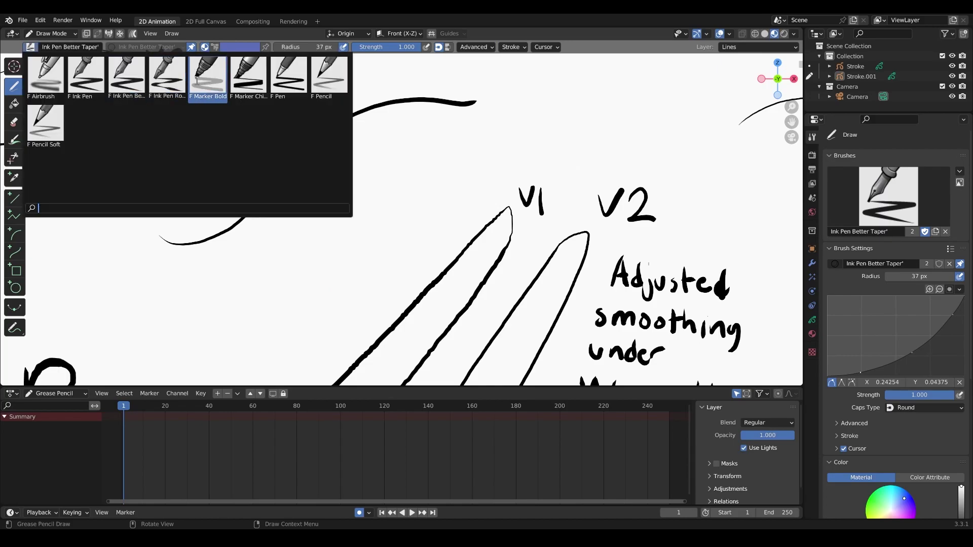
pyautogui.click(237, 79)
pyautogui.press('KP_0')
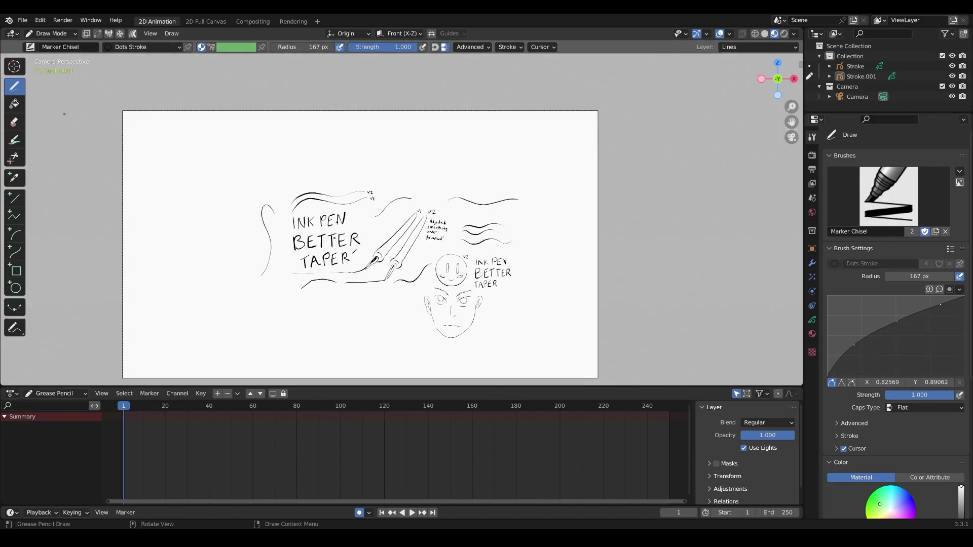
pyautogui.scroll(3, 340, 207)
pyautogui.keyDown('shift'); pyautogui.moveTo(335, 291); pyautogui.dragTo(362, 183, button='middle'); pyautogui.keyUp('shift')
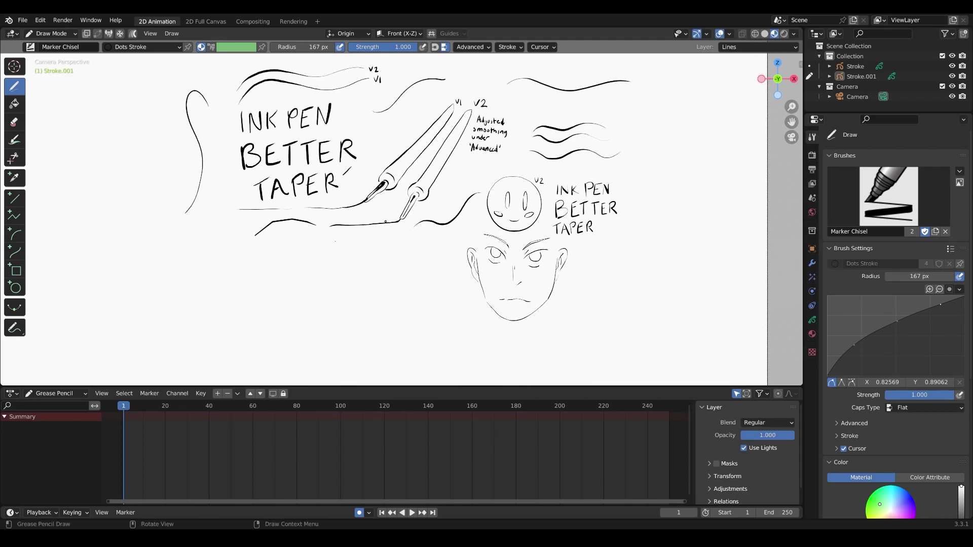
# Draw horizontal chisel-marker test strokes in the blank area below the TAPER lettering and undo each of them.
pyautogui.moveTo(216, 258)
pyautogui.mouseDown()
pyautogui.moveTo(358, 268)
pyautogui.moveTo(196, 265)
pyautogui.mouseUp()
pyautogui.hotkey('ctrl', 'z')
pyautogui.hotkey('ctrl', 'z')
pyautogui.moveTo(215, 258); pyautogui.dragTo(366, 267)
pyautogui.hotkey('ctrl', 'z')
pyautogui.moveTo(213, 258); pyautogui.dragTo(421, 270)
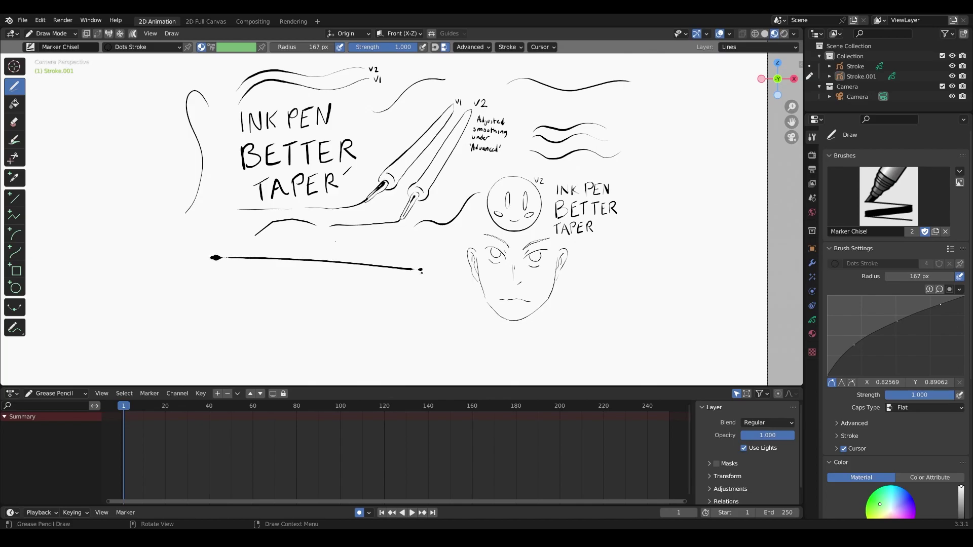
pyautogui.hotkey('ctrl', 'z')
pyautogui.moveTo(195, 252); pyautogui.dragTo(413, 262)
pyautogui.hotkey('ctrl', 'z')
pyautogui.moveTo(197, 251); pyautogui.dragTo(401, 262)
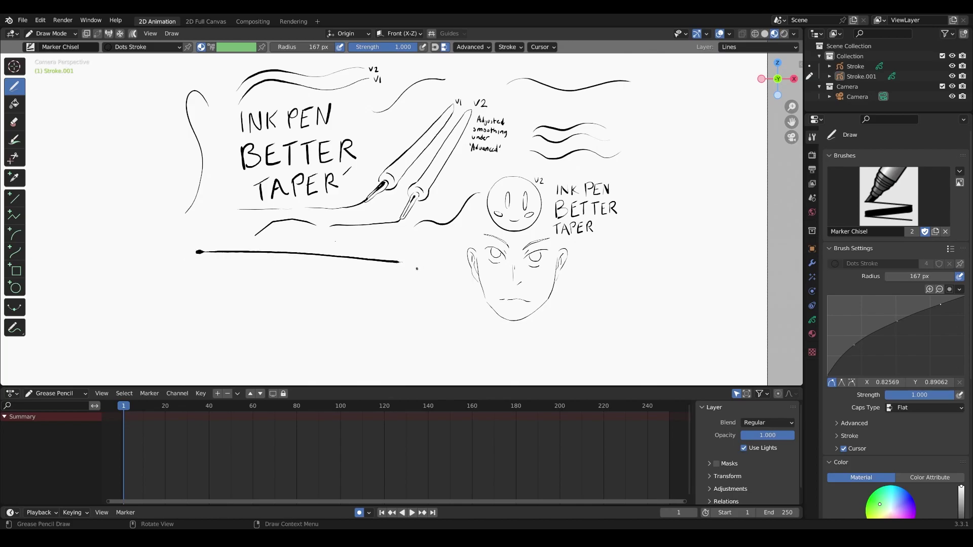
pyautogui.hotkey('ctrl', 'z')
# Set the Marker Chisel brush's Angle to -90° in its advanced settings.
pyautogui.click(471, 47)
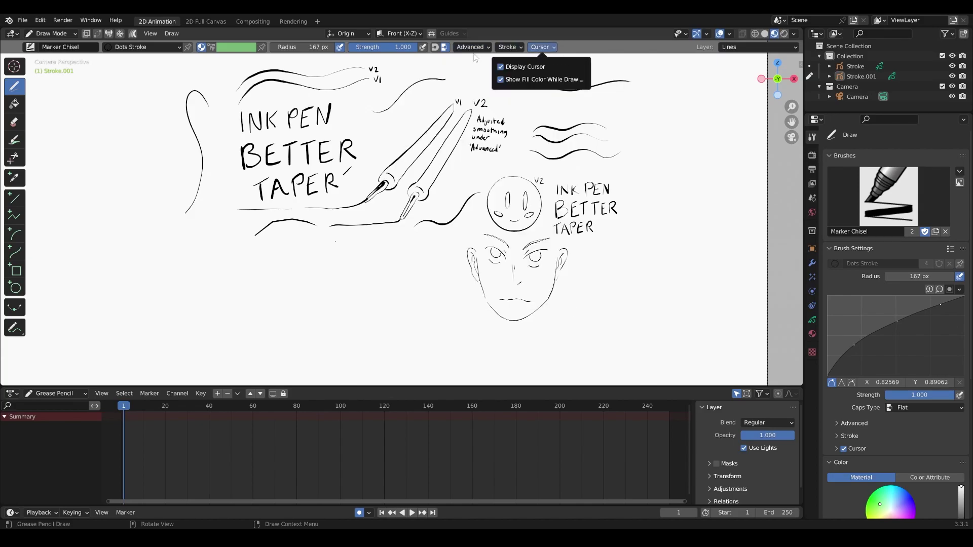
pyautogui.click(470, 47)
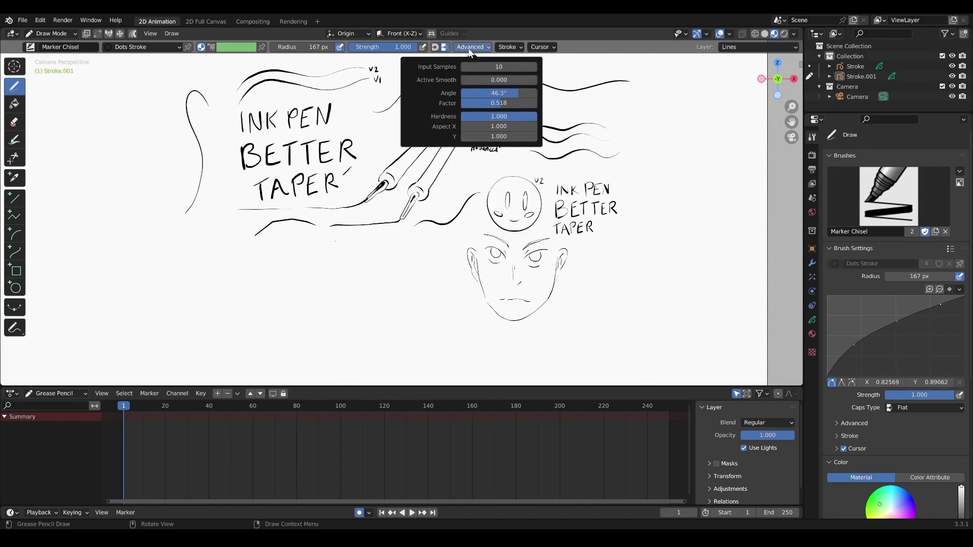
pyautogui.click(469, 90)
pyautogui.write('-90')
pyautogui.press('Return')
# Set the chisel brush's Angle to 0° and its angle Factor to 0.
pyautogui.moveTo(477, 92); pyautogui.dragTo(513, 93)
pyautogui.click(496, 91)
pyautogui.write('0')
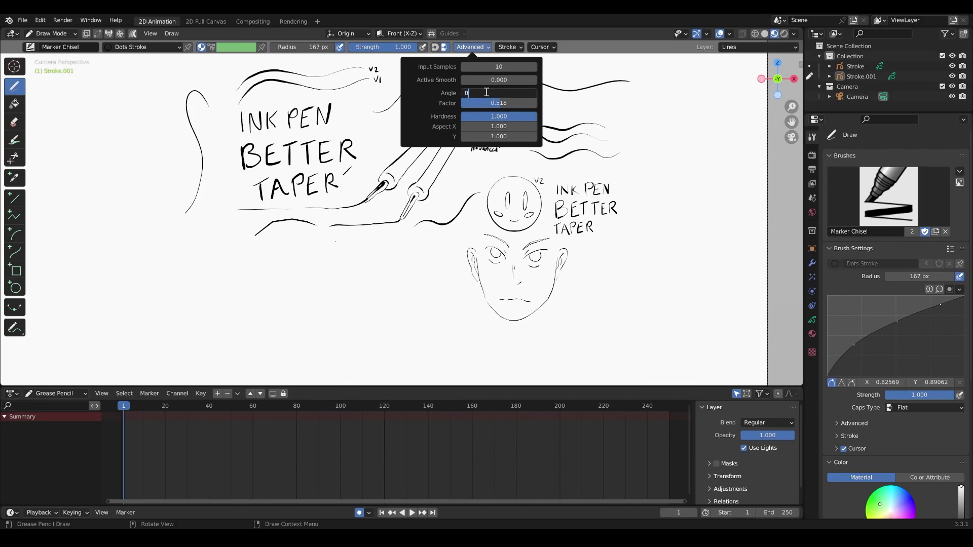
pyautogui.press('Return')
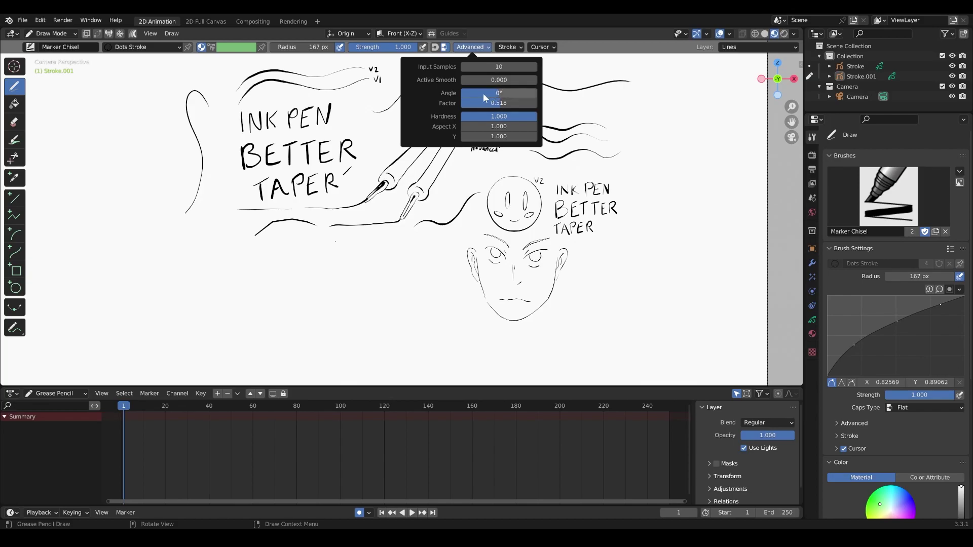
pyautogui.moveTo(498, 103); pyautogui.dragTo(459, 103)
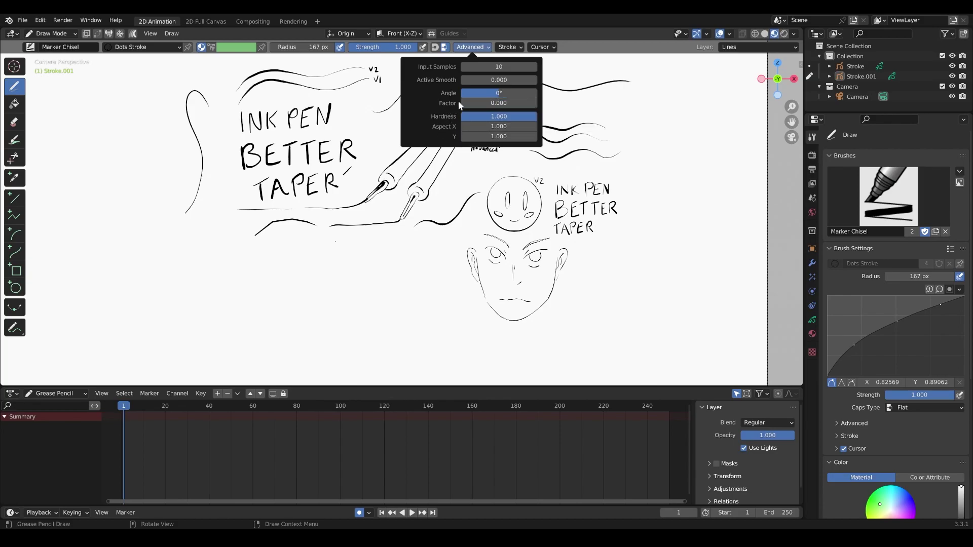
# Reduce the chisel brush's radius to 36 px and undo the horizontal test strokes.
pyautogui.moveTo(236, 265); pyautogui.dragTo(373, 293)
pyautogui.hotkey('ctrl', 'z')
pyautogui.press('f')
pyautogui.moveTo(263, 293); pyautogui.dragTo(176, 292)
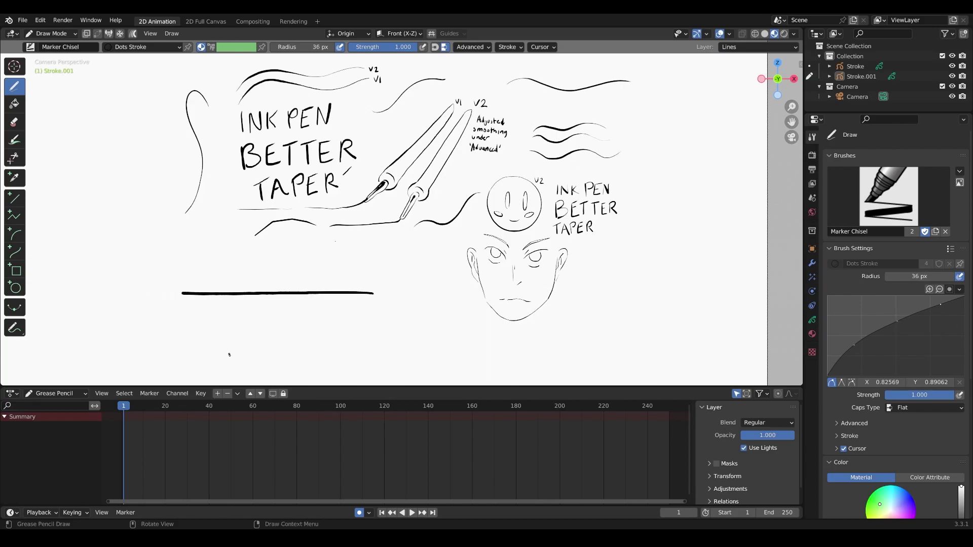
pyautogui.hotkey('ctrl', 'z')
# Draw an angle diagram with a horizontal baseline, an upright narrow pen shape, 0° and 90° labels and a curved arrow between them.
pyautogui.moveTo(219, 344); pyautogui.dragTo(404, 347)
pyautogui.hotkey('ctrl', 'z')
pyautogui.moveTo(218, 349); pyautogui.dragTo(367, 354)
pyautogui.moveTo(304, 268)
pyautogui.mouseDown()
pyautogui.moveTo(299, 252)
pyautogui.moveTo(287, 341)
pyautogui.mouseUp()
pyautogui.moveTo(306, 265); pyautogui.dragTo(291, 335)
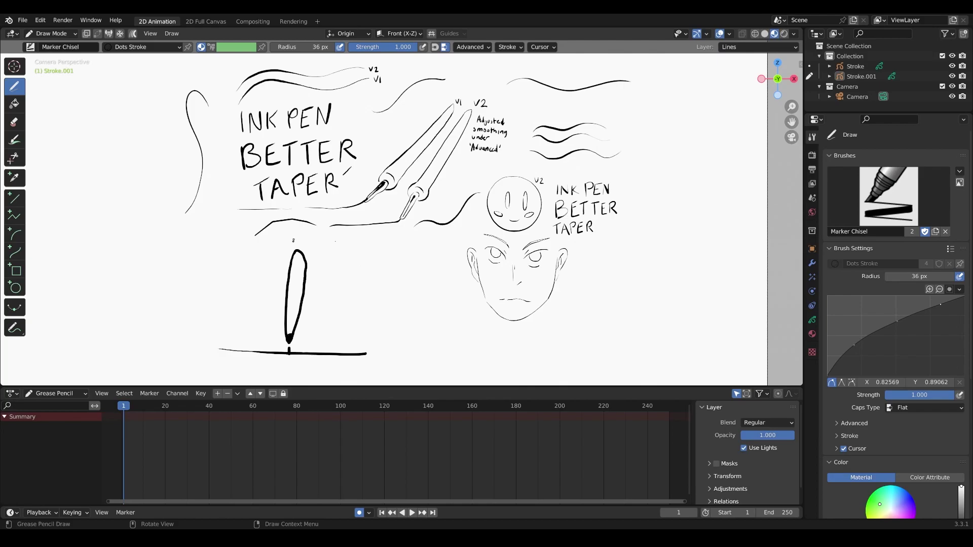
pyautogui.moveTo(294, 232)
pyautogui.mouseDown()
pyautogui.moveTo(305, 230)
pyautogui.moveTo(235, 324)
pyautogui.moveTo(188, 354)
pyautogui.moveTo(205, 335)
pyautogui.mouseUp()
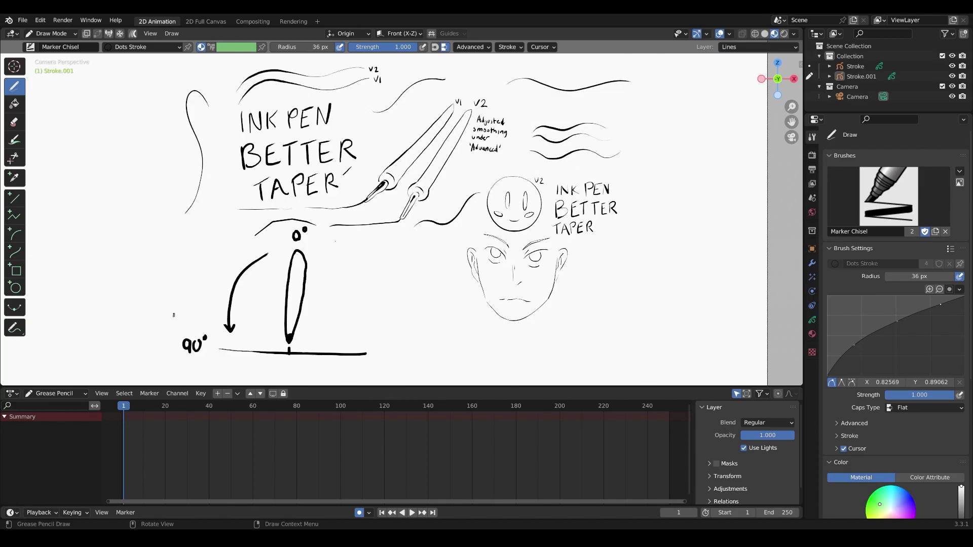
# Draw a horizontal test line to the left of the angle diagram, redoing the first attempt.
pyautogui.click(466, 47)
pyautogui.moveTo(60, 250); pyautogui.dragTo(240, 244)
pyautogui.hotkey('ctrl', 'z')
pyautogui.moveTo(60, 252); pyautogui.dragTo(212, 260)
# Set the chisel brush's Angle to 16° in its advanced settings.
pyautogui.click(470, 47)
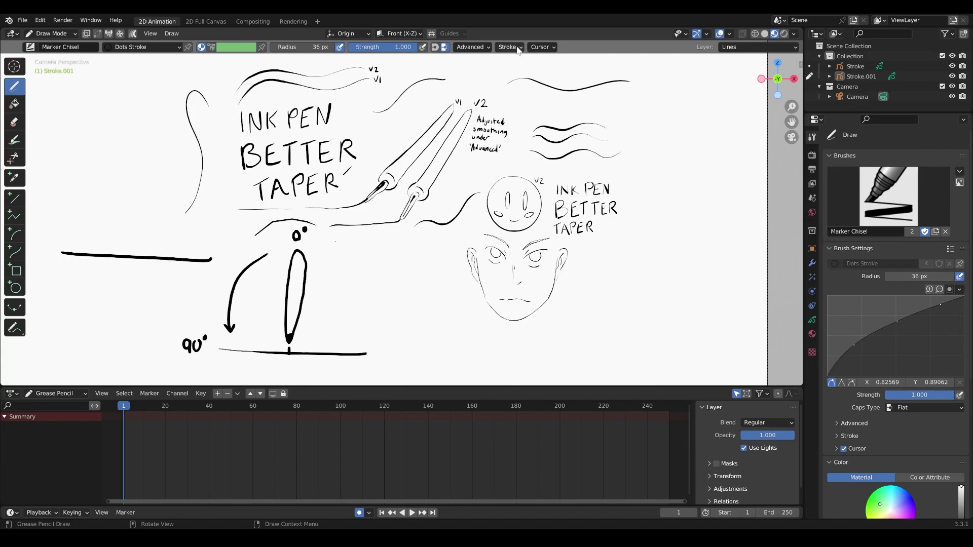
pyautogui.click(470, 47)
pyautogui.click(478, 47)
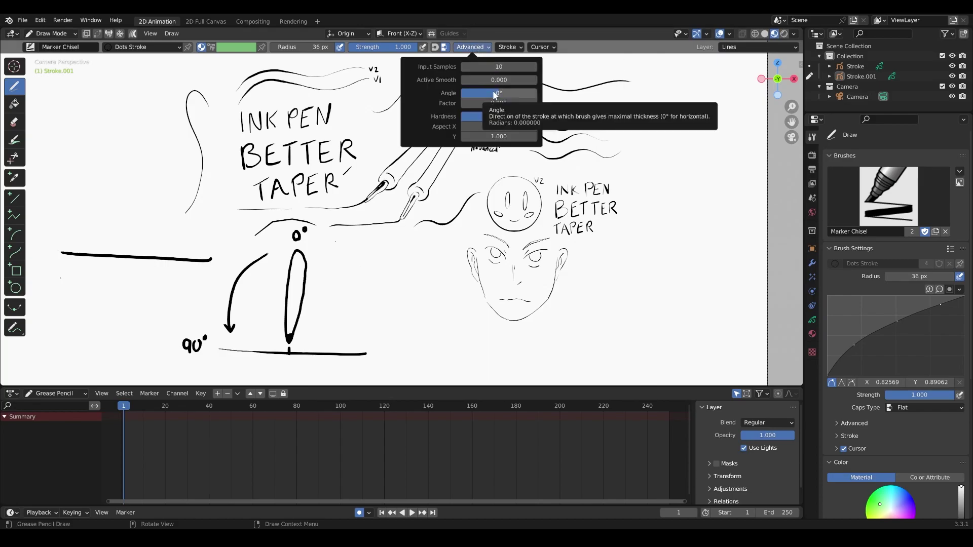
pyautogui.moveTo(495, 95); pyautogui.dragTo(506, 92)
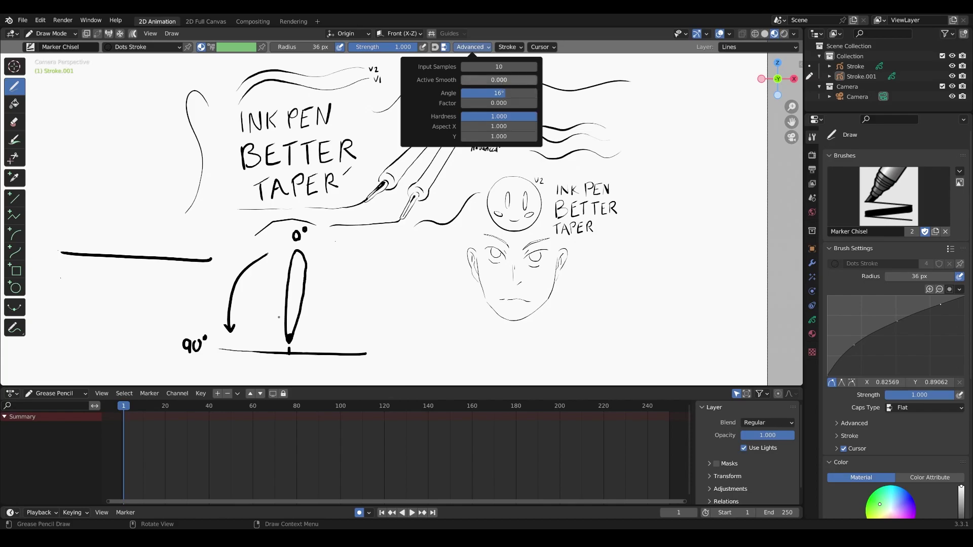
# Draw a second narrow pen shape tilted to the left of the upright one in the angle diagram and label it 16°.
pyautogui.moveTo(286, 345)
pyautogui.mouseDown()
pyautogui.moveTo(267, 252)
pyautogui.moveTo(286, 333)
pyautogui.mouseUp()
pyautogui.moveTo(262, 260)
pyautogui.mouseDown()
pyautogui.moveTo(288, 335)
pyautogui.moveTo(257, 275)
pyautogui.moveTo(253, 262)
pyautogui.moveTo(282, 338)
pyautogui.mouseUp()
pyautogui.hotkey('ctrl', 'z')
pyautogui.moveTo(245, 244); pyautogui.dragTo(253, 251)
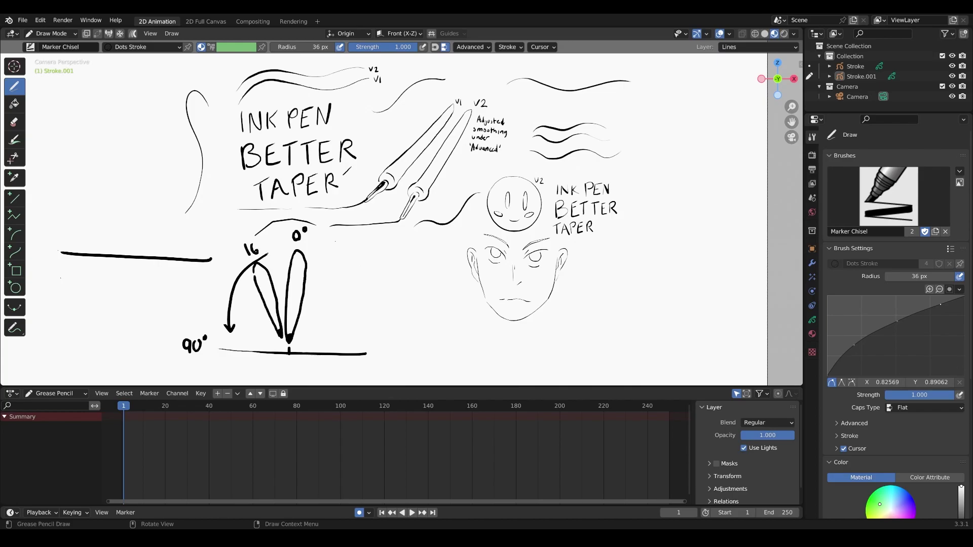
# Reduce the chisel brush's radius to 25 px and draw a thinner horizontal test line below the existing one, redoing the first attempts.
pyautogui.moveTo(61, 283); pyautogui.dragTo(198, 291)
pyautogui.hotkey('ctrl', 'z')
pyautogui.press('f')
pyautogui.click(60, 277)
pyautogui.moveTo(60, 277)
pyautogui.mouseDown()
pyautogui.moveTo(210, 283)
pyautogui.moveTo(54, 286)
pyautogui.moveTo(209, 283)
pyautogui.mouseUp()
pyautogui.hotkey('ctrl', 'z')
pyautogui.hotkey('ctrl', 'z')
pyautogui.hotkey('ctrl', 'z')
pyautogui.moveTo(61, 274)
pyautogui.mouseDown()
pyautogui.moveTo(87, 275)
pyautogui.moveTo(189, 272)
pyautogui.mouseUp()
# Set the chisel brush's Angle to 0° and undo the two horizontal test lines left of the angle diagram.
pyautogui.click(472, 47)
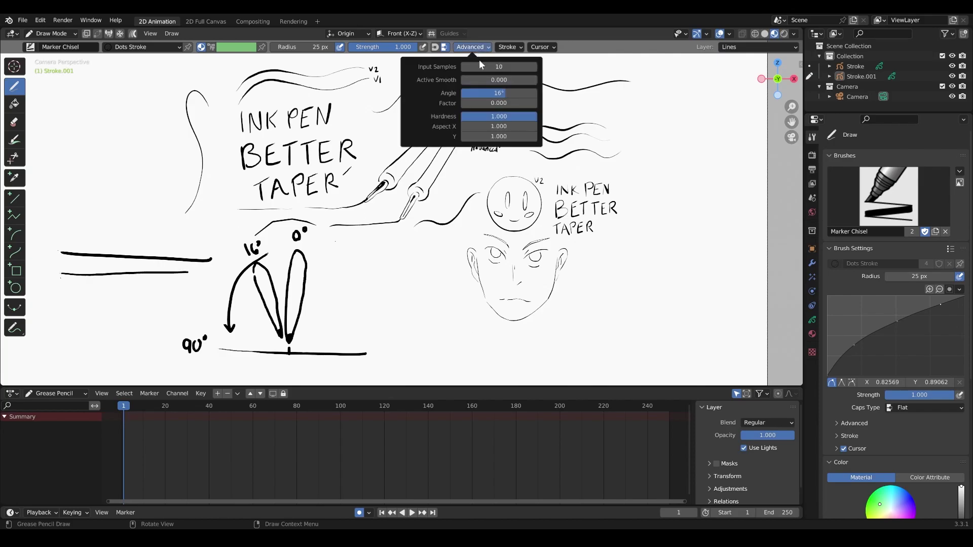
pyautogui.click(499, 93)
pyautogui.press('Return')
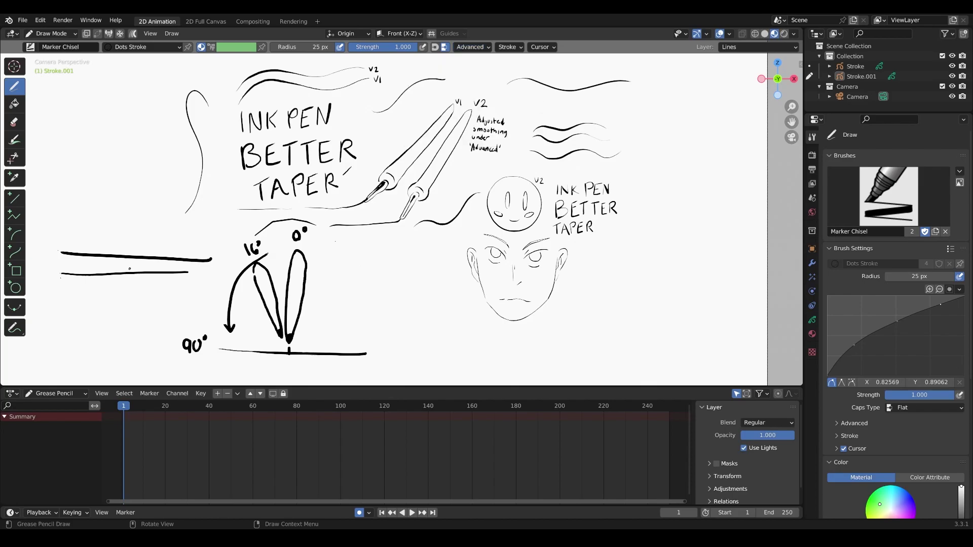
pyautogui.hotkey('ctrl', 'z')
pyautogui.hotkey('ctrl', 'z')
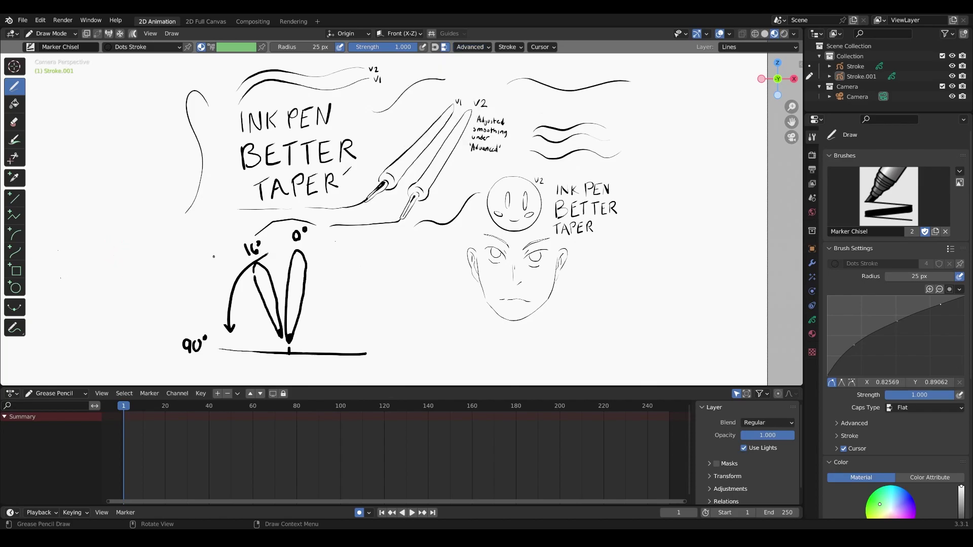
# Try horizontal test strokes left of the angle diagram with the 25 px chisel brush, undoing each one.
pyautogui.moveTo(214, 254)
pyautogui.mouseDown()
pyautogui.moveTo(61, 256)
pyautogui.moveTo(218, 257)
pyautogui.mouseUp()
pyautogui.hotkey('ctrl', 'z')
pyautogui.hotkey('ctrl', 'z')
pyautogui.moveTo(61, 251); pyautogui.dragTo(217, 247)
pyautogui.hotkey('ctrl', 'z')
pyautogui.moveTo(64, 249); pyautogui.dragTo(219, 248)
pyautogui.hotkey('ctrl', 'z')
# Enlarge the chisel brush's radius to 173 px, undo a test stroke and check the advanced brush settings.
pyautogui.press('f')
pyautogui.moveTo(335, 271)
pyautogui.mouseDown()
pyautogui.moveTo(438, 309)
pyautogui.moveTo(440, 282)
pyautogui.mouseUp()
pyautogui.hotkey('ctrl', 'z')
pyautogui.hotkey('ctrl', 'z')
pyautogui.click(471, 46)
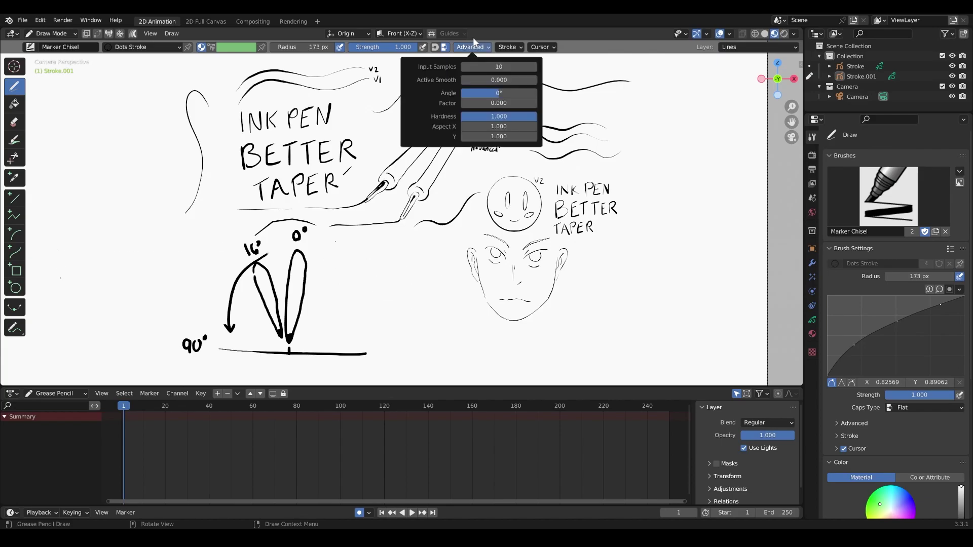
pyautogui.click(479, 48)
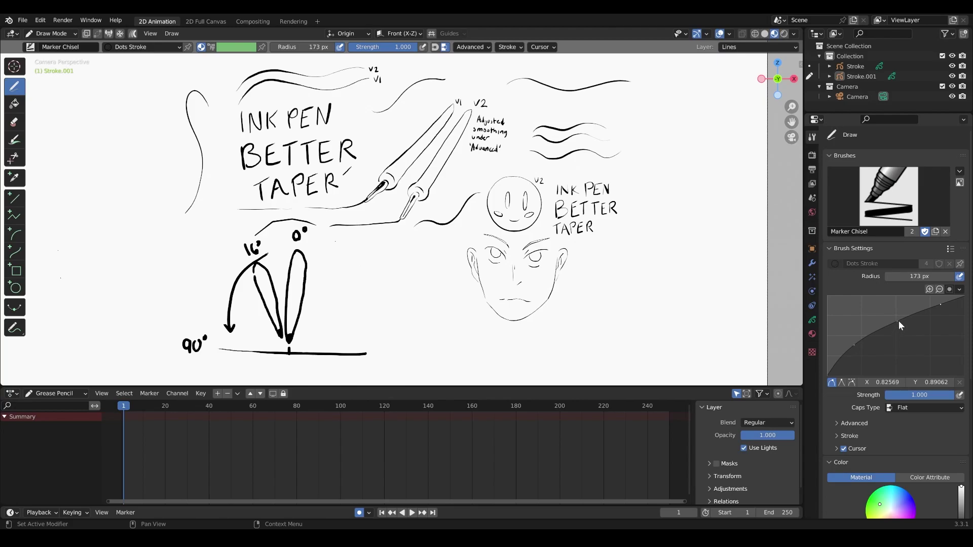
# Draw two thick, nearly horizontal chisel lines one above the other left of the angle diagram, undoing misplaced attempts.
pyautogui.moveTo(333, 263); pyautogui.dragTo(510, 292)
pyautogui.hotkey('ctrl', 'z')
pyautogui.moveTo(71, 245); pyautogui.dragTo(226, 256)
pyautogui.hotkey('ctrl', 'z')
pyautogui.moveTo(60, 244)
pyautogui.mouseDown()
pyautogui.moveTo(216, 245)
pyautogui.moveTo(210, 259)
pyautogui.moveTo(45, 259)
pyautogui.mouseUp()
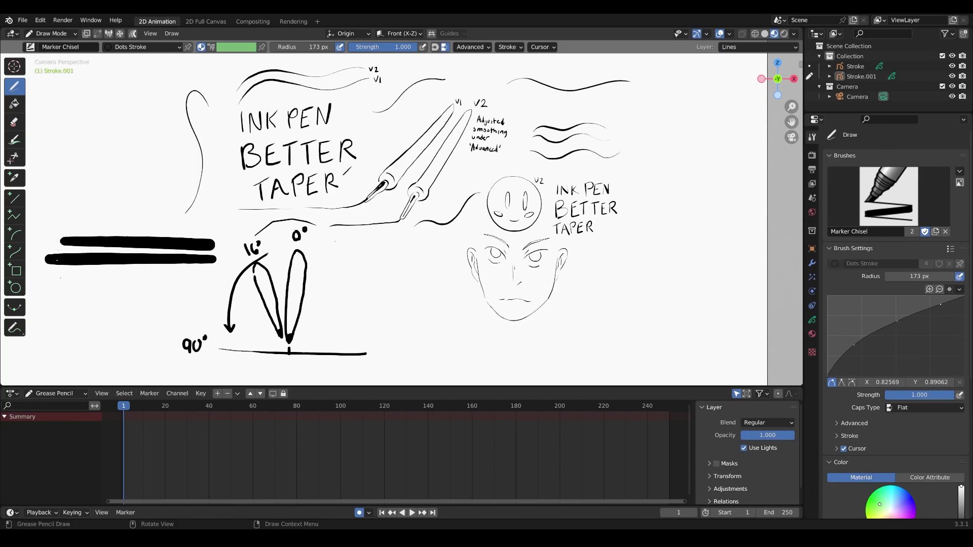
# Reduce the chisel brush's radius to 40 px and draw an arch above the thick lines and a thin horizontal line below them.
pyautogui.click(464, 49)
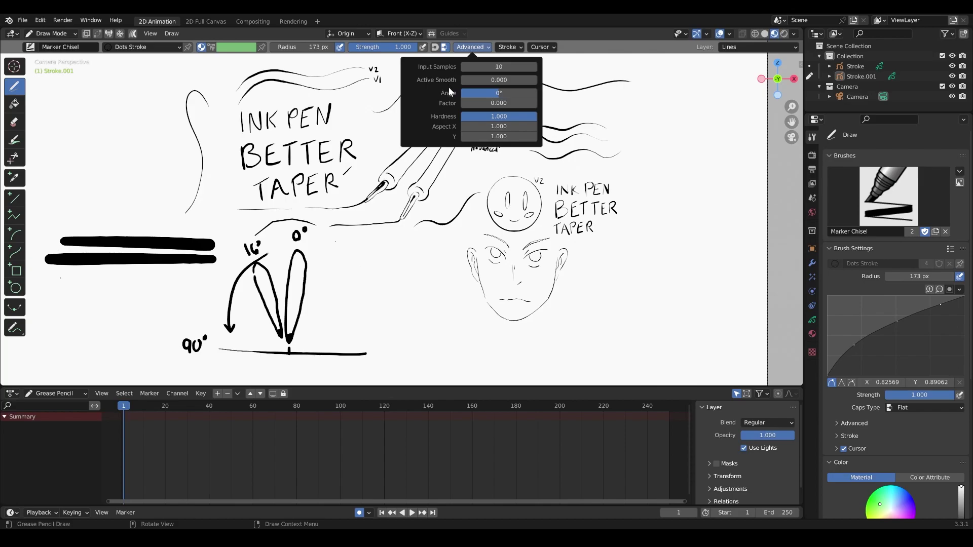
pyautogui.moveTo(141, 195)
pyautogui.mouseDown()
pyautogui.moveTo(119, 115)
pyautogui.moveTo(82, 196)
pyautogui.moveTo(112, 123)
pyautogui.moveTo(145, 166)
pyautogui.moveTo(131, 196)
pyautogui.mouseUp()
pyautogui.hotkey('ctrl', 'z')
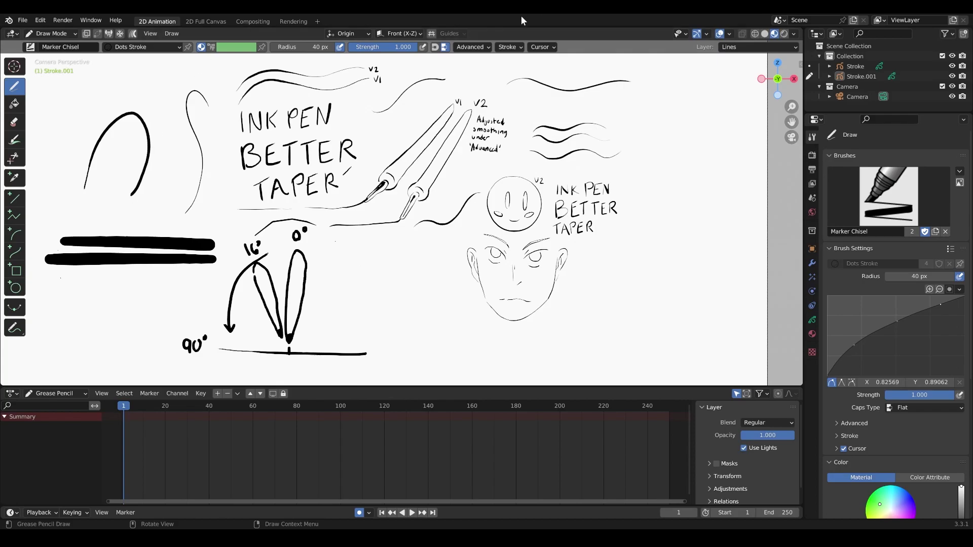
pyautogui.click(480, 47)
pyautogui.moveTo(56, 281)
pyautogui.mouseDown()
pyautogui.moveTo(227, 287)
pyautogui.moveTo(49, 285)
pyautogui.mouseUp()
pyautogui.hotkey('ctrl', 'z')
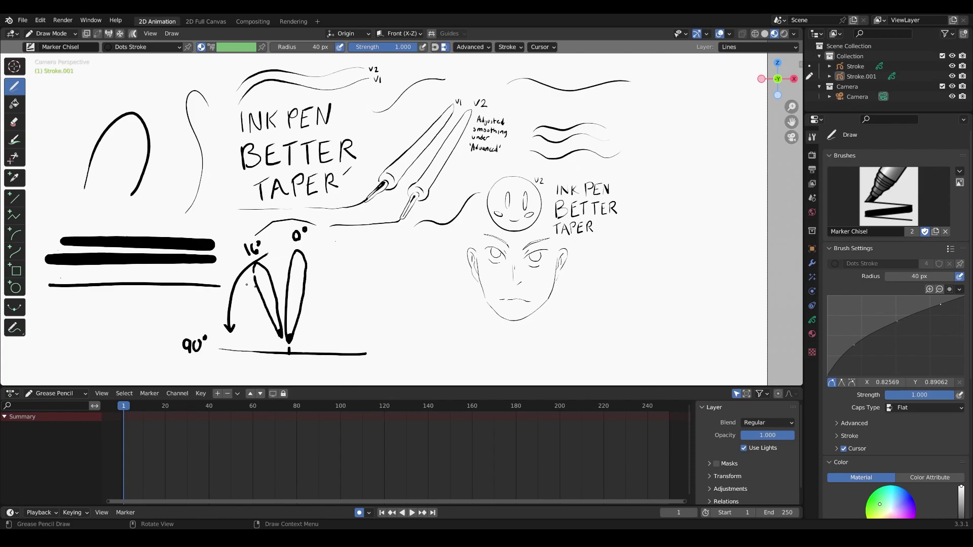
# Switch to the Ink Pen Better Taper' brush and draw a small arrow pointing at the smiley, undoing the other test strokes.
pyautogui.click(30, 46)
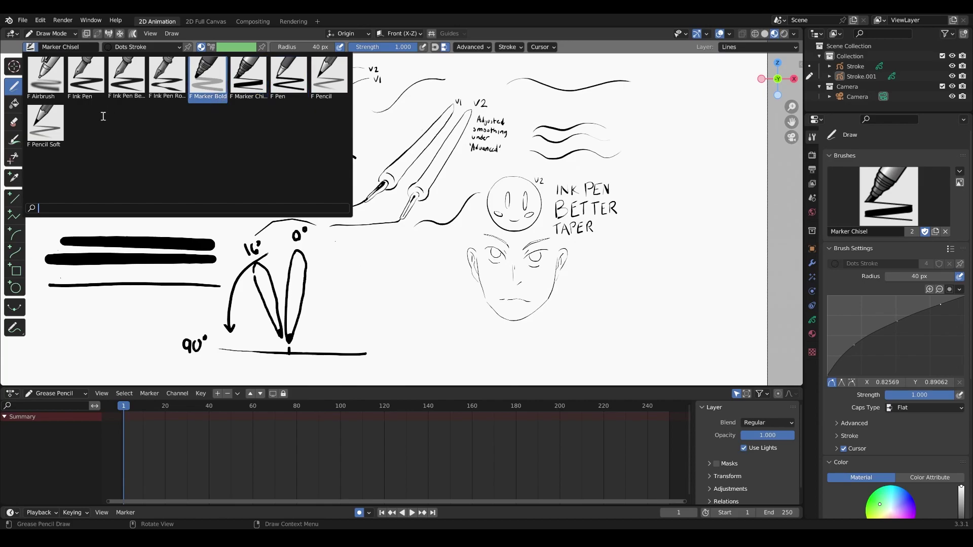
pyautogui.click(124, 79)
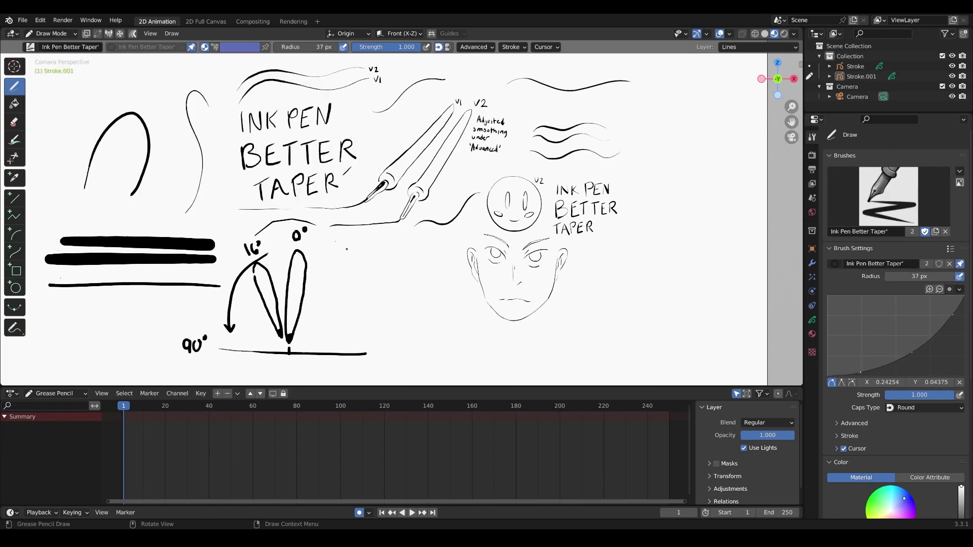
pyautogui.moveTo(432, 233)
pyautogui.mouseDown()
pyautogui.moveTo(441, 261)
pyautogui.moveTo(408, 316)
pyautogui.moveTo(412, 336)
pyautogui.mouseUp()
pyautogui.hotkey('ctrl', 'z')
pyautogui.hotkey('ctrl', 'z')
pyautogui.moveTo(478, 215)
pyautogui.mouseDown()
pyautogui.moveTo(470, 223)
pyautogui.moveTo(479, 213)
pyautogui.mouseUp()
pyautogui.moveTo(421, 263)
pyautogui.mouseDown()
pyautogui.moveTo(441, 304)
pyautogui.moveTo(477, 241)
pyautogui.mouseUp()
pyautogui.hotkey('ctrl', 'z')
pyautogui.moveTo(395, 271)
pyautogui.mouseDown()
pyautogui.moveTo(427, 286)
pyautogui.moveTo(441, 254)
pyautogui.moveTo(398, 248)
pyautogui.moveTo(415, 230)
pyautogui.moveTo(458, 274)
pyautogui.moveTo(404, 301)
pyautogui.moveTo(396, 268)
pyautogui.mouseUp()
pyautogui.hotkey('ctrl', 'z')
pyautogui.hotkey('ctrl', 'z')
# Switch to Sculpt Mode and nudge the face's strokes with the Push brush, reducing its radius to 44 px for the brow.
pyautogui.click(46, 33)
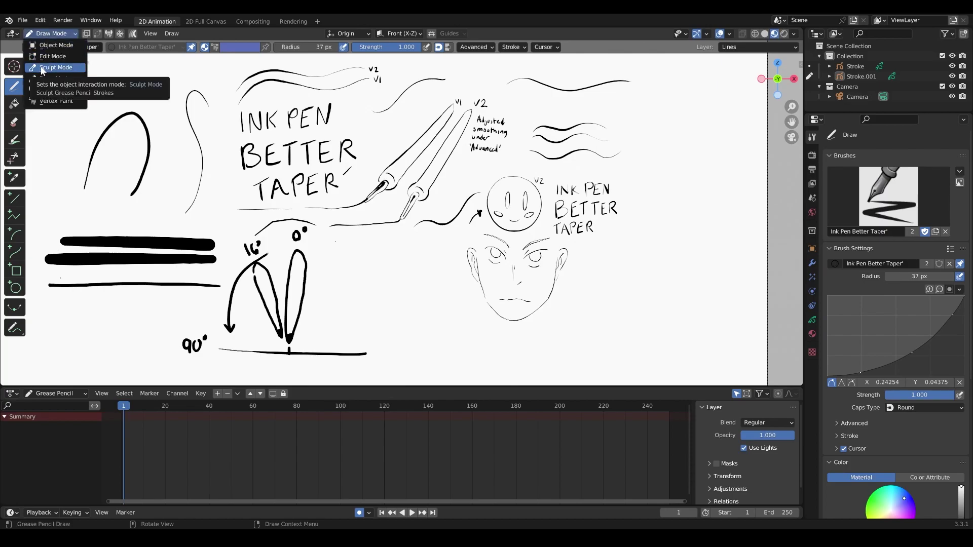
pyautogui.click(43, 69)
pyautogui.moveTo(511, 281)
pyautogui.mouseDown()
pyautogui.moveTo(482, 253)
pyautogui.moveTo(477, 272)
pyautogui.moveTo(473, 252)
pyautogui.mouseUp()
pyautogui.moveTo(561, 251); pyautogui.dragTo(568, 237)
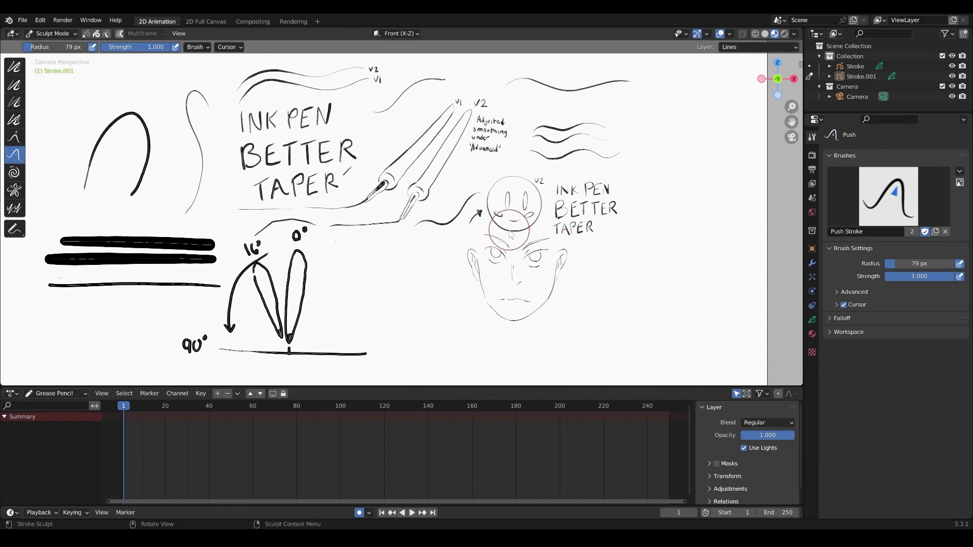
pyautogui.press('f')
pyautogui.click(486, 236)
pyautogui.moveTo(487, 236); pyautogui.dragTo(486, 232)
# Enlarge the Push brush to 77 px and push the face's side and jaw strokes.
pyautogui.press('f')
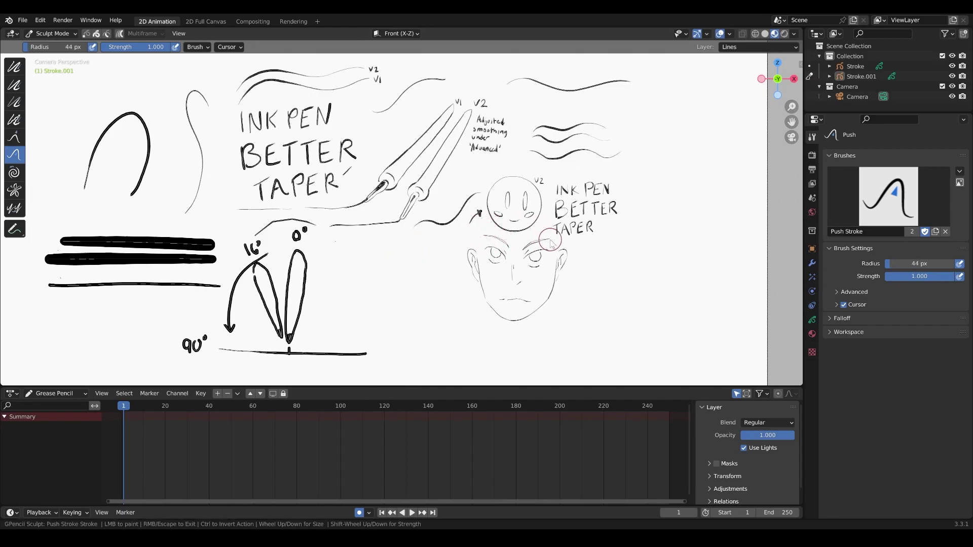
pyautogui.click(557, 242)
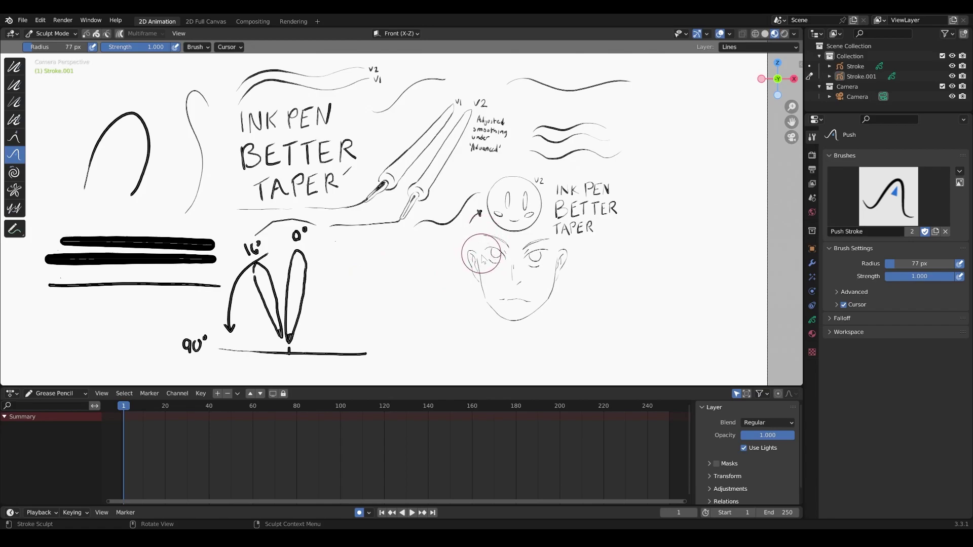
pyautogui.moveTo(478, 267)
pyautogui.mouseDown()
pyautogui.moveTo(485, 235)
pyautogui.moveTo(486, 246)
pyautogui.mouseUp()
pyautogui.moveTo(480, 296); pyautogui.dragTo(480, 288)
pyautogui.moveTo(544, 290); pyautogui.dragTo(549, 281)
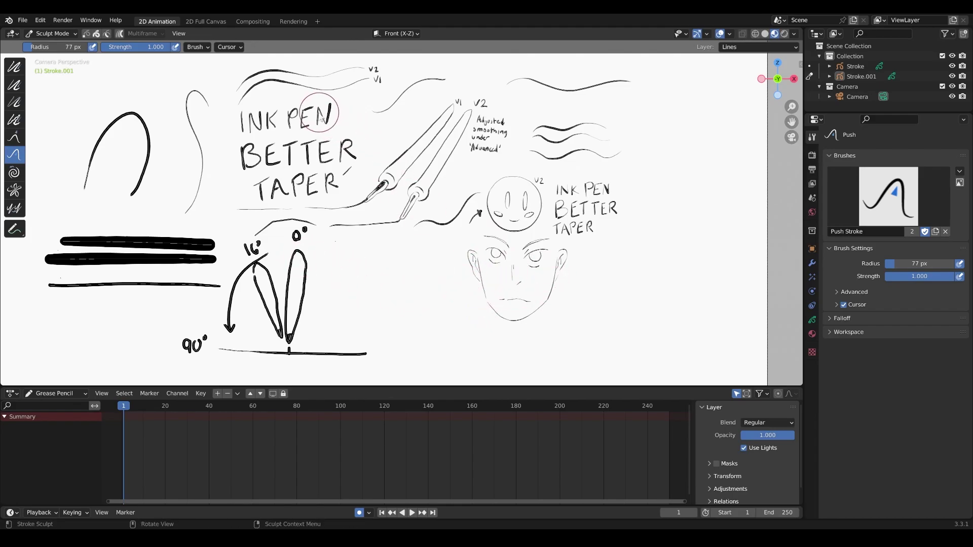
# Switch to Edit Mode and select the face's nose stroke and its jaw outline in turn.
pyautogui.click(46, 33)
pyautogui.click(49, 56)
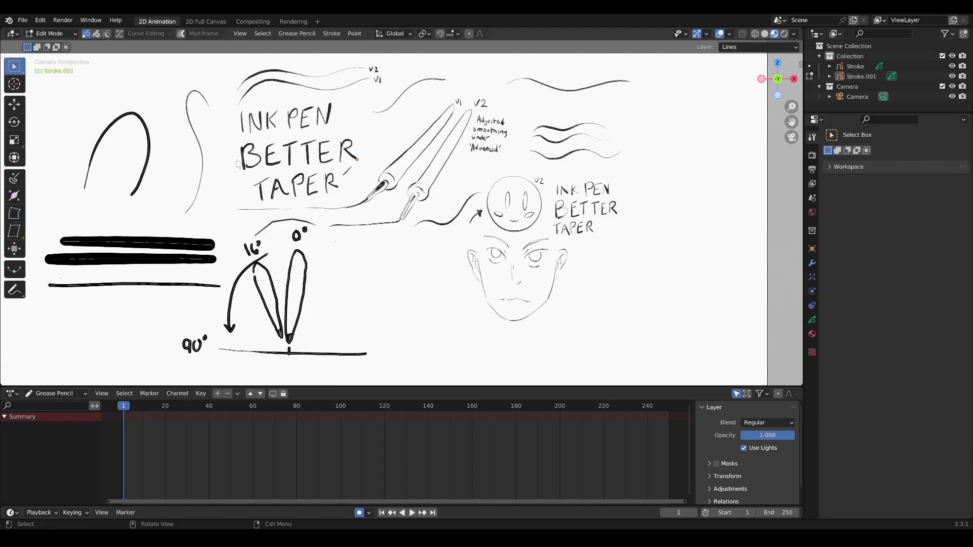
pyautogui.click(513, 276)
pyautogui.scroll(4, 565, 298)
pyautogui.keyDown('shift'); pyautogui.moveTo(655, 348); pyautogui.dragTo(584, 239, button='middle'); pyautogui.keyUp('shift')
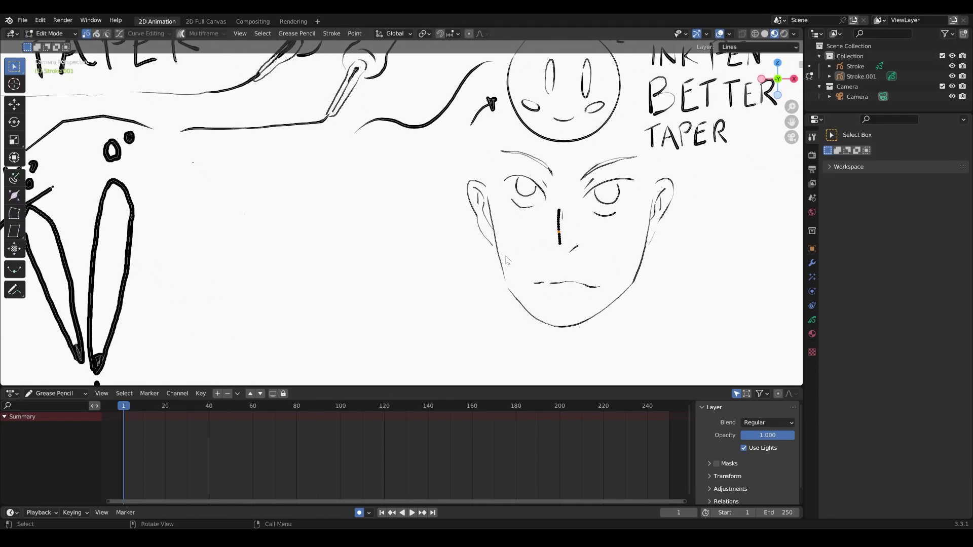
pyautogui.click(644, 257)
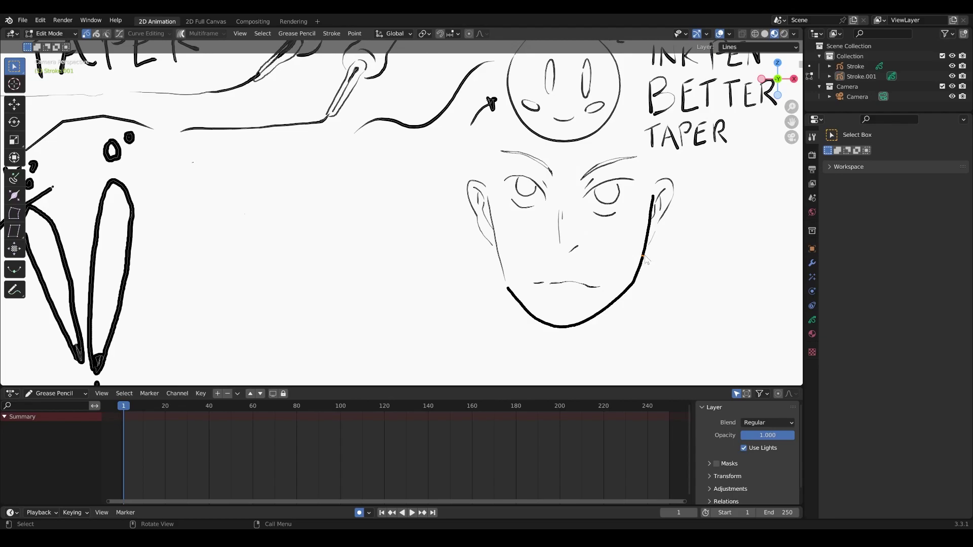
pyautogui.moveTo(644, 261)
pyautogui.mouseDown()
pyautogui.moveTo(686, 260)
pyautogui.moveTo(669, 330)
pyautogui.moveTo(738, 251)
pyautogui.moveTo(741, 286)
pyautogui.mouseUp()
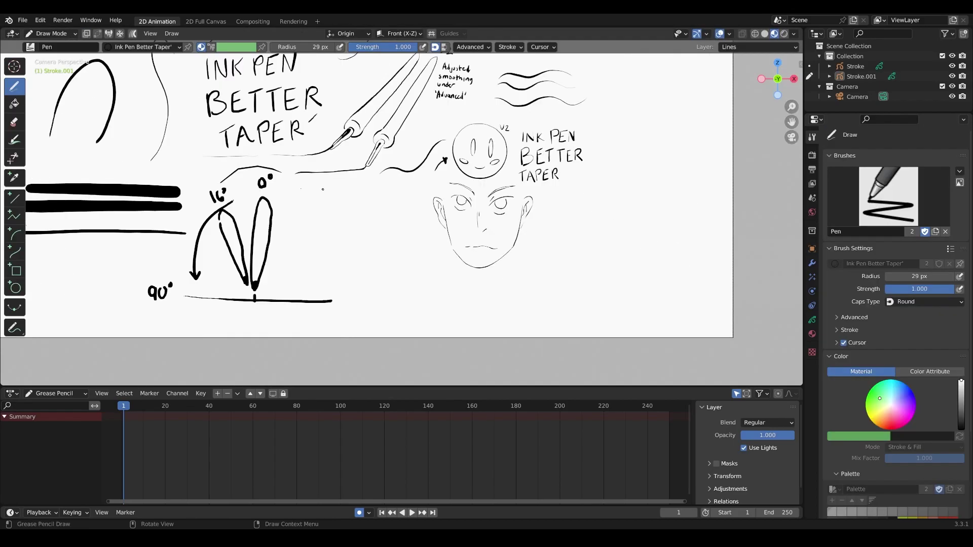
# Try curved test strokes between the angle diagram and the face with the Pen brush at 12 px, and undo them.
pyautogui.moveTo(318, 196); pyautogui.dragTo(414, 242)
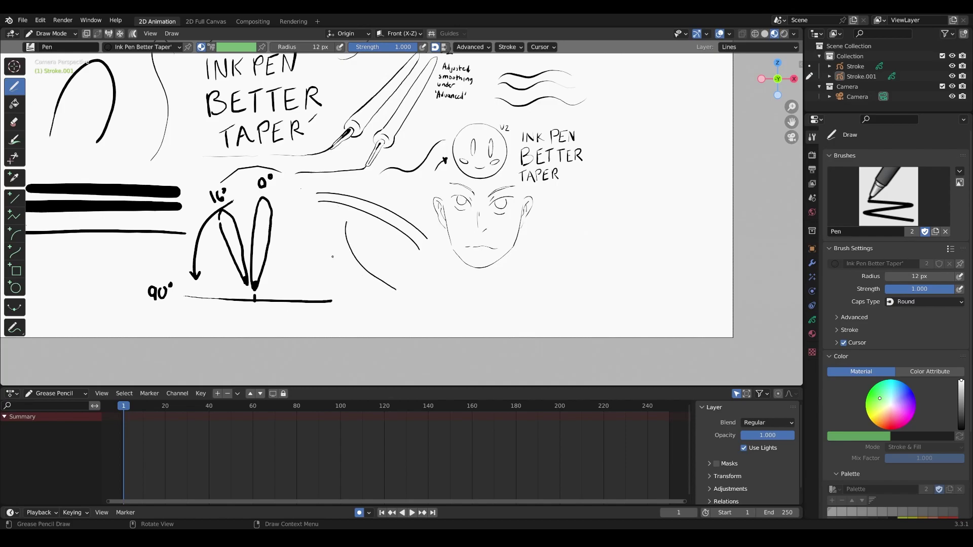
pyautogui.moveTo(358, 224)
pyautogui.mouseDown()
pyautogui.moveTo(365, 258)
pyautogui.moveTo(383, 276)
pyautogui.mouseUp()
pyautogui.hotkey('ctrl', 'z')
pyautogui.hotkey('ctrl', 'z')
pyautogui.hotkey('ctrl', 'z')
# Try the Ink Pen brush at 60 px with test strokes between the angle diagram and the face.
pyautogui.click(31, 47)
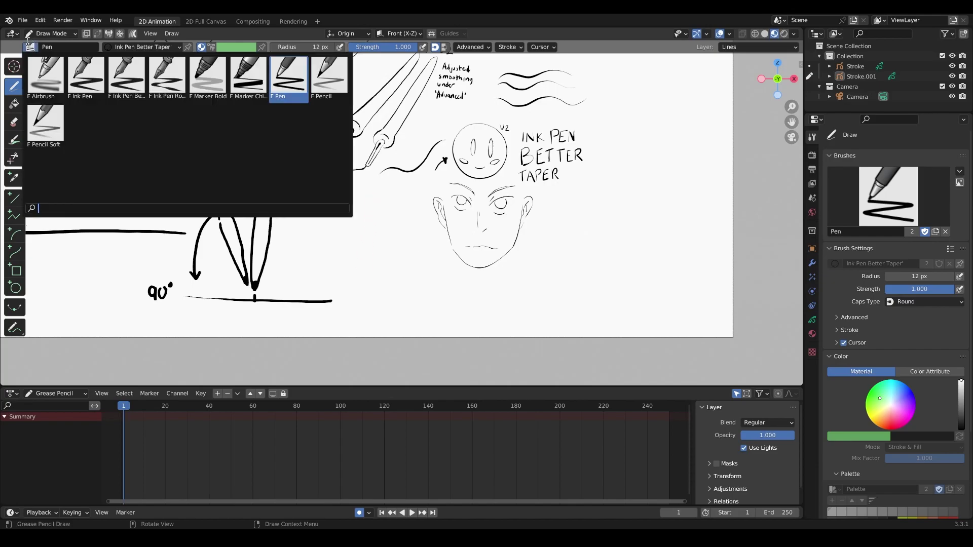
pyautogui.click(76, 80)
pyautogui.moveTo(368, 209)
pyautogui.mouseDown()
pyautogui.moveTo(409, 268)
pyautogui.moveTo(391, 308)
pyautogui.mouseUp()
pyautogui.hotkey('ctrl', 'z')
pyautogui.moveTo(393, 264)
pyautogui.mouseDown()
pyautogui.moveTo(392, 221)
pyautogui.moveTo(365, 198)
pyautogui.moveTo(337, 203)
pyautogui.moveTo(422, 199)
pyautogui.moveTo(403, 217)
pyautogui.mouseUp()
pyautogui.hotkey('ctrl', 'z')
pyautogui.hotkey('ctrl', 'z')
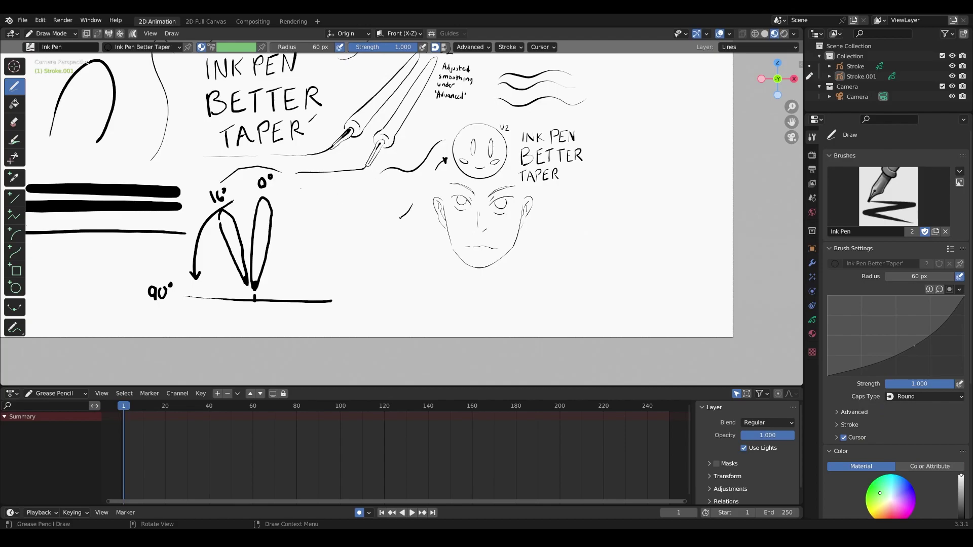
# Switch to the Marker Chisel brush, enlarge its radius to 114 px and undo all the test strokes beside the face.
pyautogui.click(60, 46)
pyautogui.click(250, 81)
pyautogui.press('f')
pyautogui.click(304, 203)
pyautogui.moveTo(424, 236)
pyautogui.mouseDown()
pyautogui.moveTo(314, 209)
pyautogui.moveTo(430, 248)
pyautogui.moveTo(349, 213)
pyautogui.moveTo(434, 255)
pyautogui.moveTo(441, 231)
pyautogui.mouseUp()
pyautogui.hotkey('ctrl', 'z')
pyautogui.hotkey('ctrl', 'z')
pyautogui.hotkey('ctrl', 'z')
pyautogui.hotkey('ctrl', 'z')
pyautogui.moveTo(299, 187)
pyautogui.mouseDown()
pyautogui.moveTo(304, 206)
pyautogui.moveTo(419, 243)
pyautogui.mouseUp()
pyautogui.hotkey('ctrl', 'z')
pyautogui.hotkey('ctrl', 'z')
pyautogui.hotkey('ctrl', 'z')
pyautogui.hotkey('ctrl', 'z')
# Draw five thick diagonal chisel strokes fanning out between the angle diagram and the face, undoing misplaced ones.
pyautogui.moveTo(285, 188); pyautogui.dragTo(418, 240)
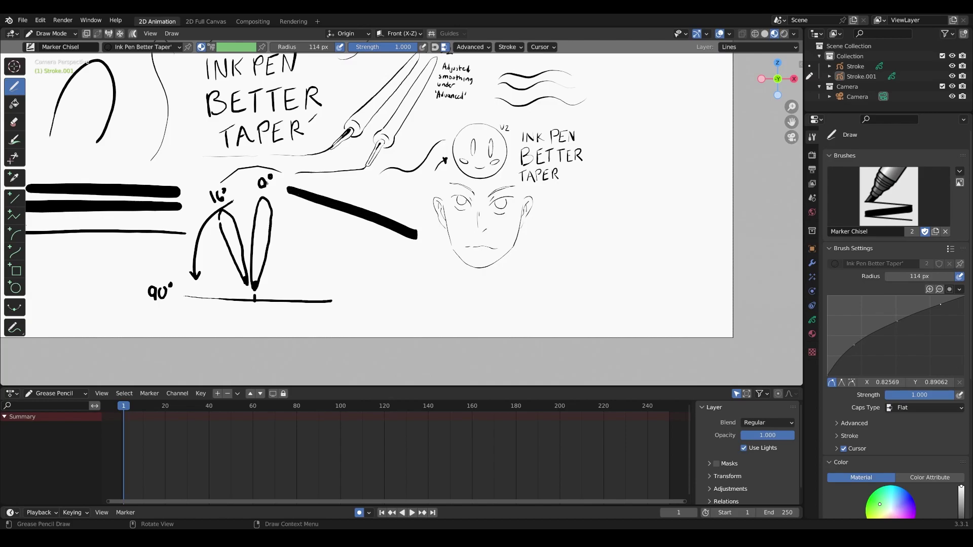
pyautogui.hotkey('ctrl', 'z')
pyautogui.moveTo(300, 189); pyautogui.dragTo(404, 258)
pyautogui.moveTo(286, 197); pyautogui.dragTo(376, 277)
pyautogui.hotkey('ctrl', 'z')
pyautogui.moveTo(300, 192); pyautogui.dragTo(373, 276)
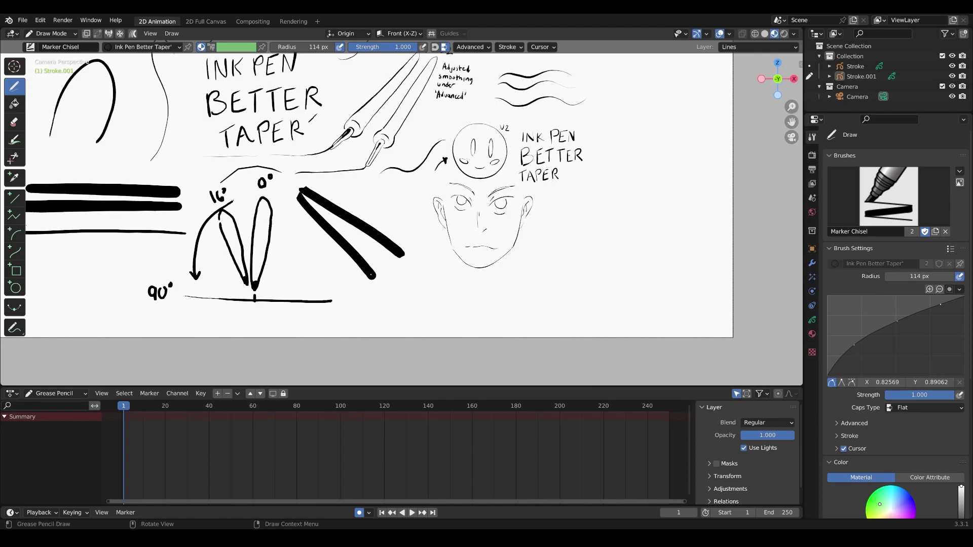
pyautogui.moveTo(310, 200); pyautogui.dragTo(396, 288)
pyautogui.hotkey('ctrl', 'z')
pyautogui.moveTo(329, 210); pyautogui.dragTo(416, 295)
pyautogui.click(326, 187)
pyautogui.hotkey('ctrl', 'z')
pyautogui.moveTo(326, 187)
pyautogui.mouseDown()
pyautogui.moveTo(428, 242)
pyautogui.moveTo(385, 226)
pyautogui.moveTo(428, 260)
pyautogui.mouseUp()
pyautogui.hotkey('ctrl', 'z')
pyautogui.moveTo(301, 181); pyautogui.dragTo(424, 248)
pyautogui.hotkey('ctrl', 'z')
pyautogui.moveTo(317, 185)
pyautogui.mouseDown()
pyautogui.moveTo(424, 248)
pyautogui.moveTo(333, 186)
pyautogui.moveTo(411, 207)
pyautogui.mouseUp()
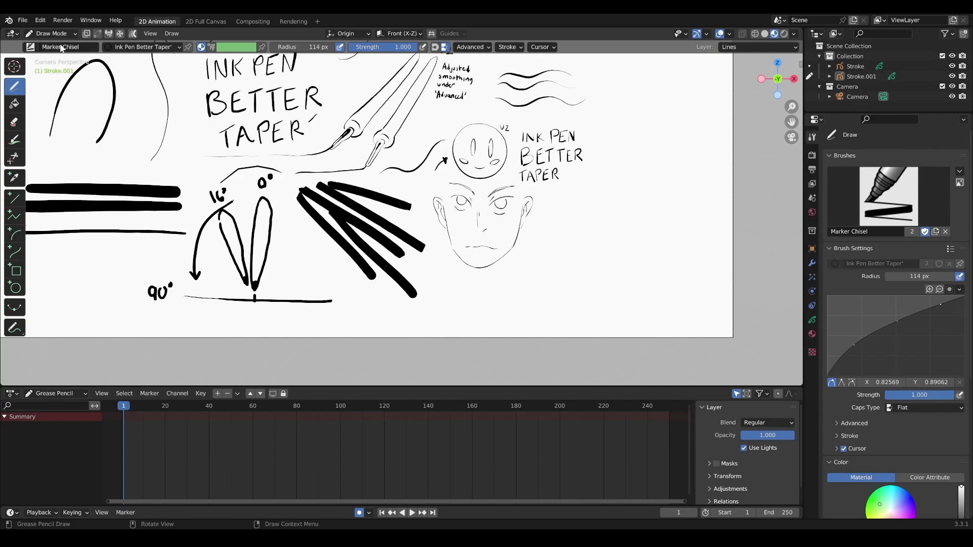
# Switch to the Pen brush with an 18 px radius and undo the curved test strokes around the face.
pyautogui.click(31, 47)
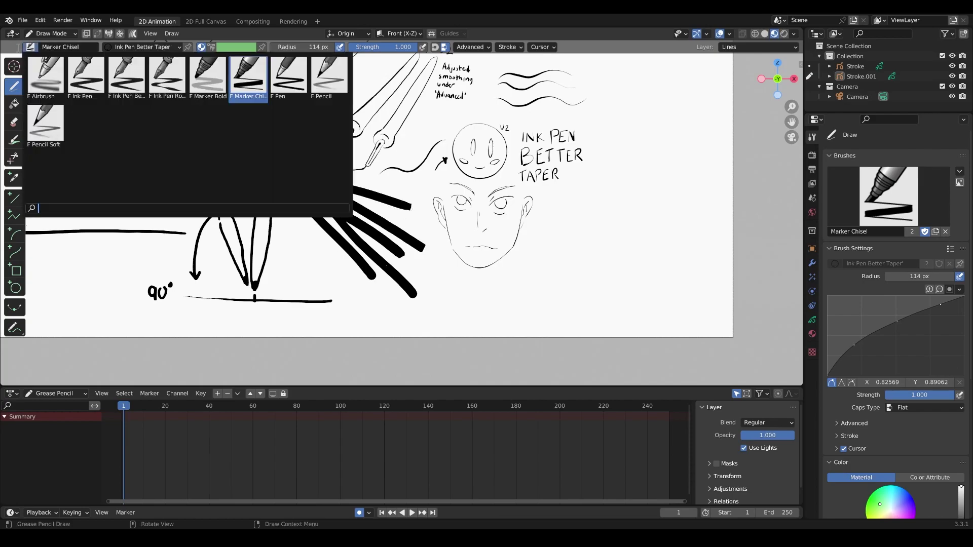
pyautogui.click(288, 79)
pyautogui.moveTo(591, 206)
pyautogui.mouseDown()
pyautogui.moveTo(571, 227)
pyautogui.moveTo(559, 279)
pyautogui.moveTo(449, 327)
pyautogui.mouseUp()
pyautogui.hotkey('ctrl', 'z')
pyautogui.moveTo(526, 289)
pyautogui.mouseDown()
pyautogui.moveTo(615, 181)
pyautogui.moveTo(553, 281)
pyautogui.moveTo(509, 293)
pyautogui.mouseUp()
pyautogui.hotkey('ctrl', 'z')
pyautogui.hotkey('ctrl', 'z')
pyautogui.moveTo(655, 251)
pyautogui.mouseDown()
pyautogui.moveTo(619, 200)
pyautogui.moveTo(613, 219)
pyautogui.moveTo(655, 189)
pyautogui.moveTo(641, 186)
pyautogui.moveTo(558, 269)
pyautogui.mouseUp()
pyautogui.hotkey('ctrl', 'z')
pyautogui.hotkey('ctrl', 'z')
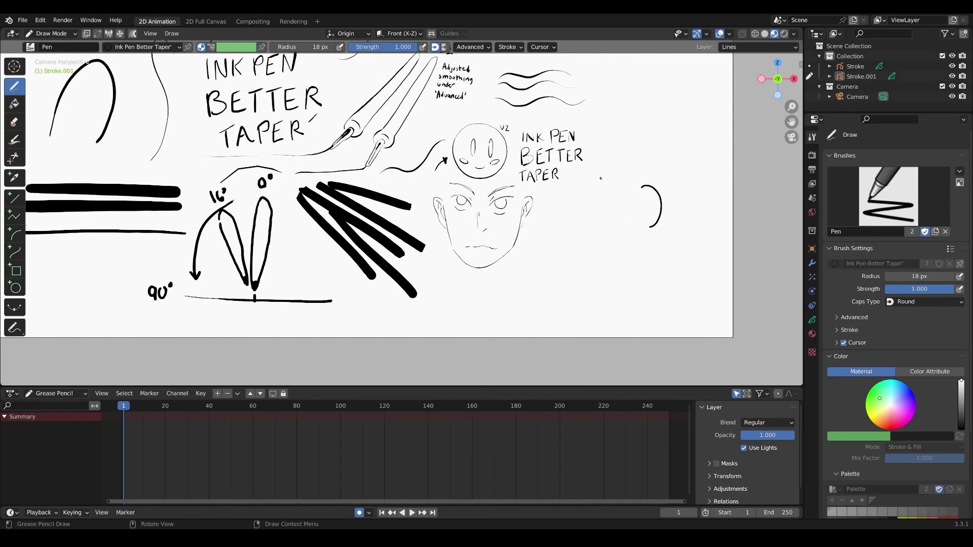
pyautogui.hotkey('ctrl', 'z')
# Draw a simple outlined figure with a round head, arms and legs to the right of the face.
pyautogui.moveTo(607, 206)
pyautogui.mouseDown()
pyautogui.moveTo(598, 186)
pyautogui.moveTo(583, 192)
pyautogui.moveTo(614, 205)
pyautogui.moveTo(607, 185)
pyautogui.moveTo(593, 182)
pyautogui.moveTo(582, 192)
pyautogui.moveTo(610, 222)
pyautogui.moveTo(615, 210)
pyautogui.moveTo(599, 190)
pyautogui.moveTo(579, 206)
pyautogui.moveTo(581, 221)
pyautogui.moveTo(626, 255)
pyautogui.moveTo(569, 251)
pyautogui.moveTo(584, 281)
pyautogui.mouseUp()
pyautogui.hotkey('ctrl', 'z')
pyautogui.hotkey('ctrl', 'z')
pyautogui.moveTo(611, 248)
pyautogui.mouseDown()
pyautogui.moveTo(615, 279)
pyautogui.moveTo(597, 264)
pyautogui.moveTo(592, 283)
pyautogui.mouseUp()
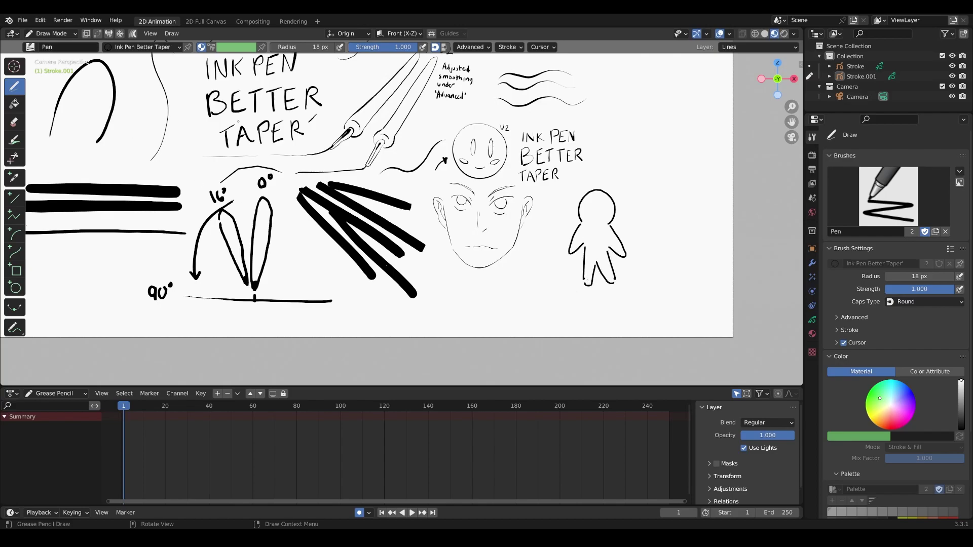
# Switch to Sculpt Mode and reshape the figure's arms and legs with the Push brush.
pyautogui.click(31, 47)
pyautogui.click(48, 34)
pyautogui.click(59, 71)
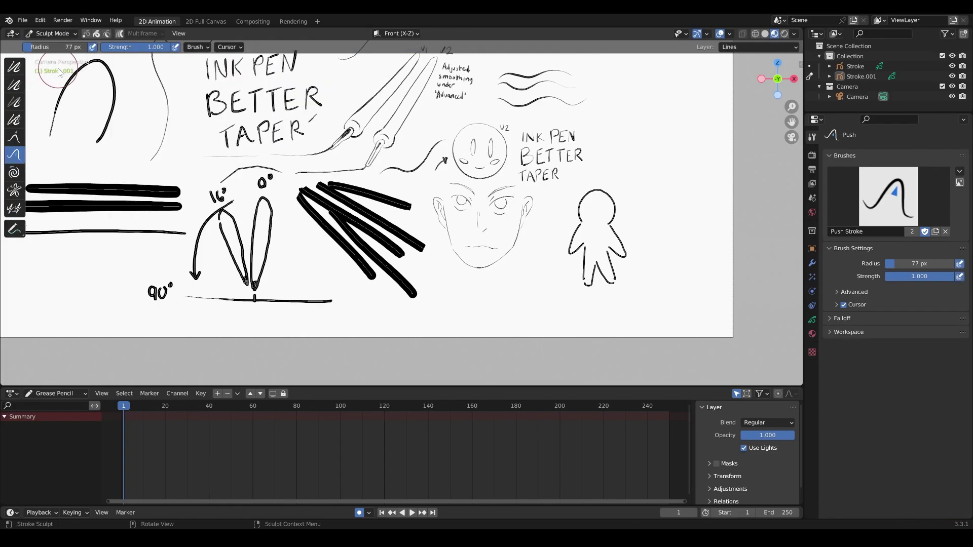
pyautogui.moveTo(564, 249); pyautogui.dragTo(557, 241)
pyautogui.moveTo(620, 239); pyautogui.dragTo(628, 233)
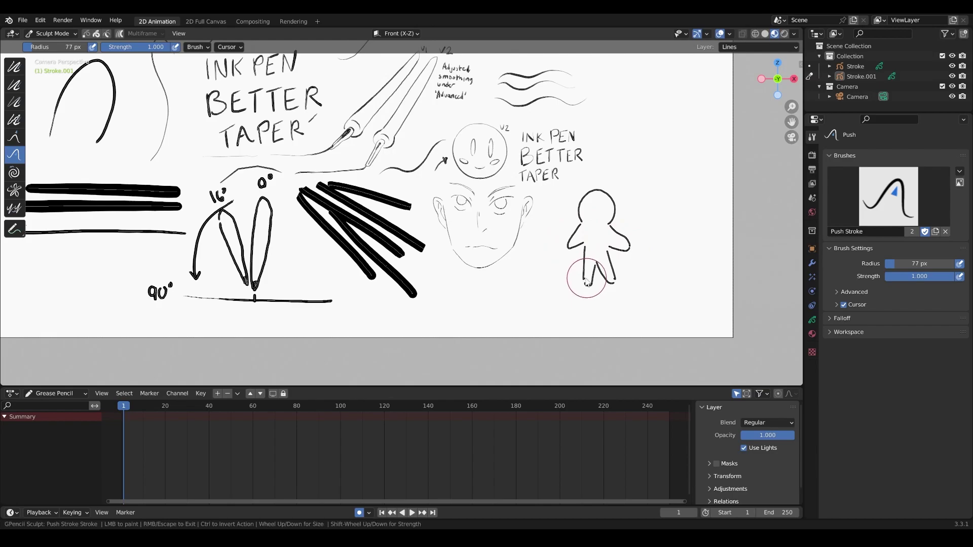
pyautogui.moveTo(606, 273)
pyautogui.mouseDown()
pyautogui.moveTo(618, 269)
pyautogui.moveTo(580, 289)
pyautogui.moveTo(566, 276)
pyautogui.moveTo(580, 274)
pyautogui.mouseUp()
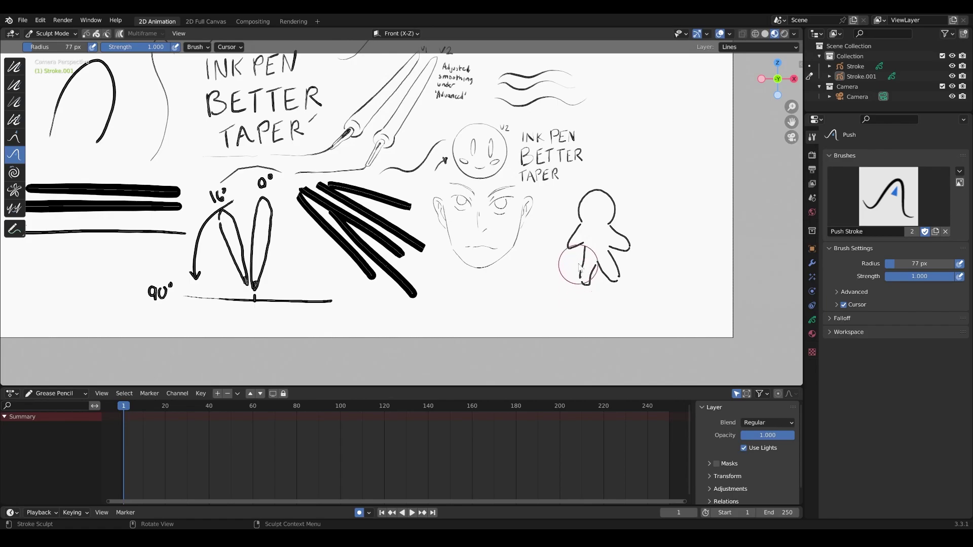
# Return to Draw Mode and choose the Pencil brush.
pyautogui.click(50, 33)
pyautogui.click(48, 81)
pyautogui.click(30, 47)
pyautogui.click(325, 77)
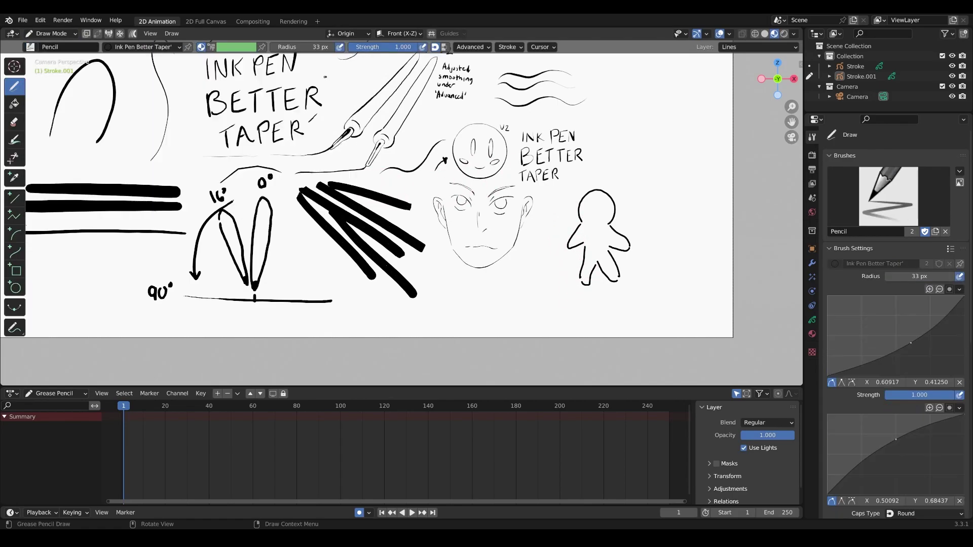
# Draw overlapping curved diagonal pencil strokes below the face's chin, undoing the first attempts.
pyautogui.moveTo(456, 270); pyautogui.dragTo(504, 327)
pyautogui.hotkey('ctrl', 'z')
pyautogui.moveTo(458, 267); pyautogui.dragTo(529, 329)
pyautogui.hotkey('ctrl', 'z')
pyautogui.moveTo(458, 268); pyautogui.dragTo(527, 330)
pyautogui.moveTo(457, 264); pyautogui.dragTo(532, 328)
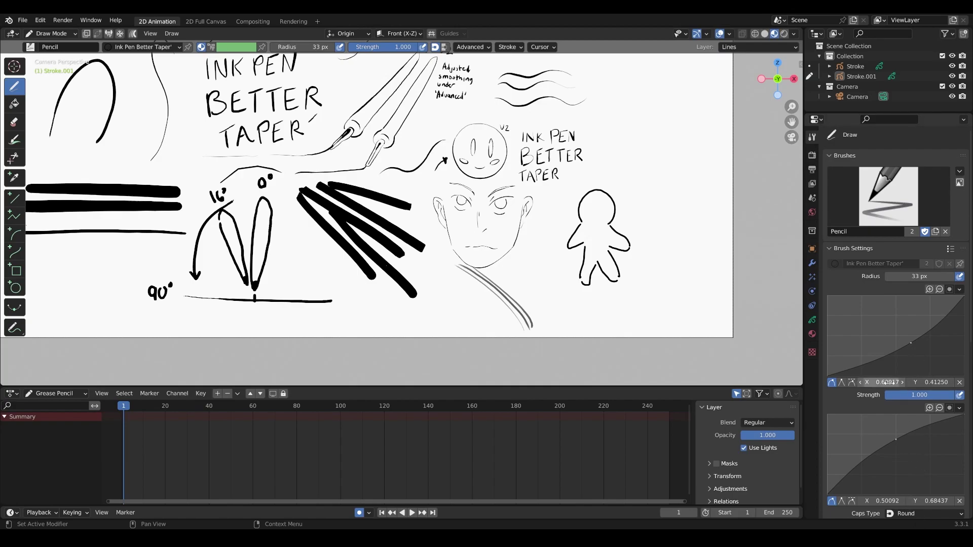
# Check the Pencil brush's advanced and stroke settings, then erase the strokes below the chin and the figure's arm nearest the face.
pyautogui.click(465, 47)
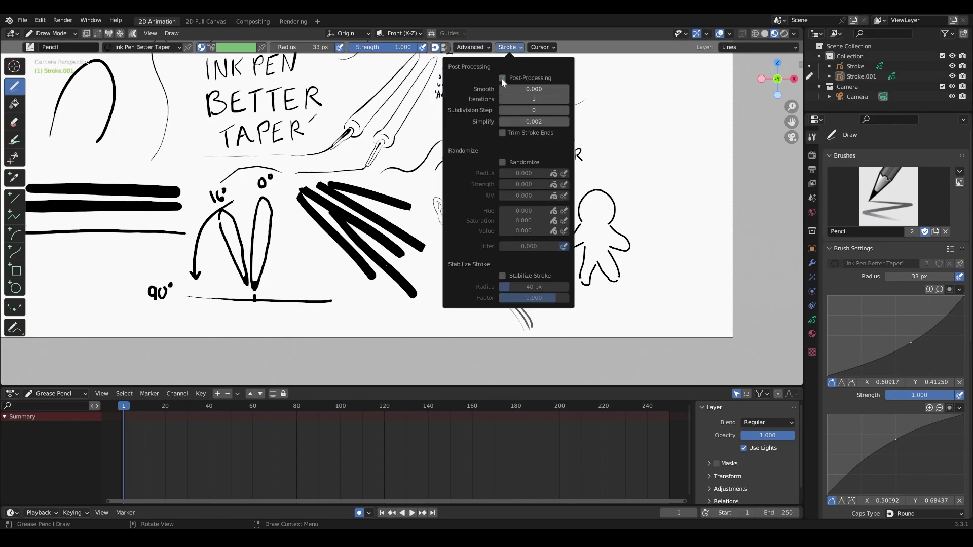
pyautogui.press('e')
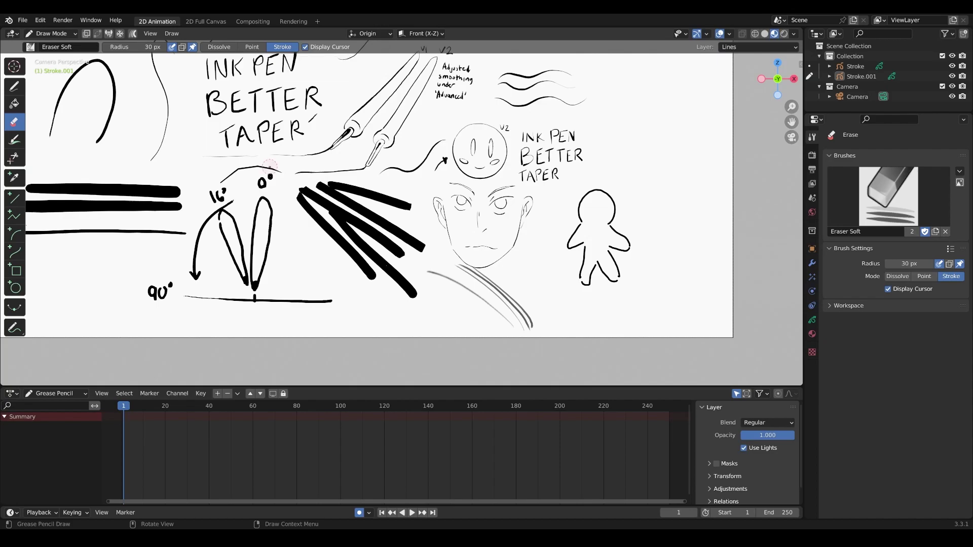
pyautogui.click(470, 294)
pyautogui.click(482, 283)
pyautogui.click(485, 284)
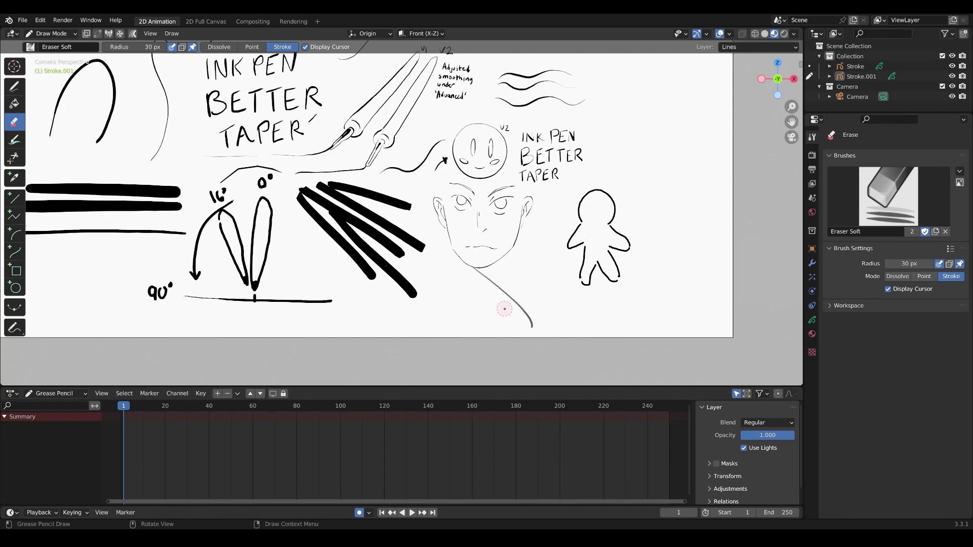
pyautogui.click(530, 327)
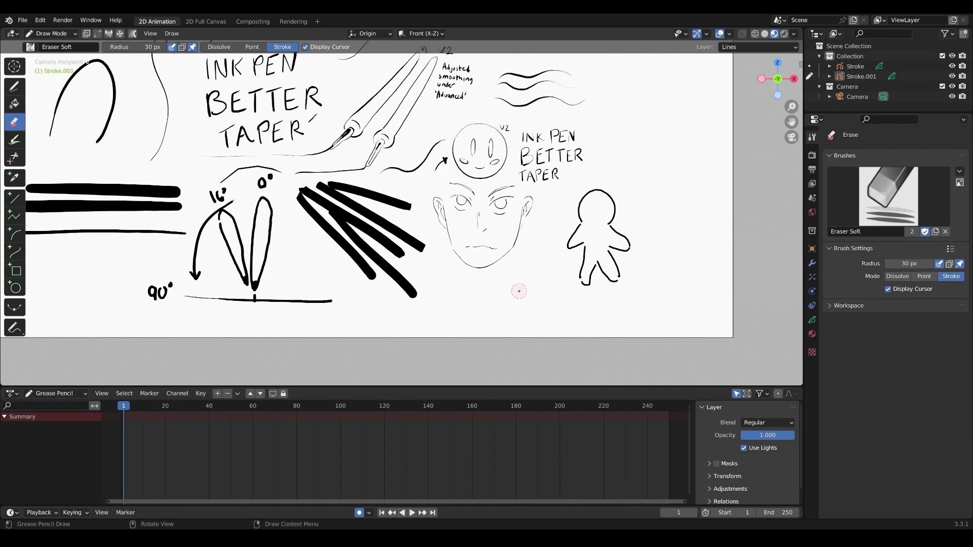
pyautogui.click(566, 229)
# Return to drawing with the Ink Pen Better Taper' brush and check its advanced settings.
pyautogui.click(14, 86)
pyautogui.click(31, 47)
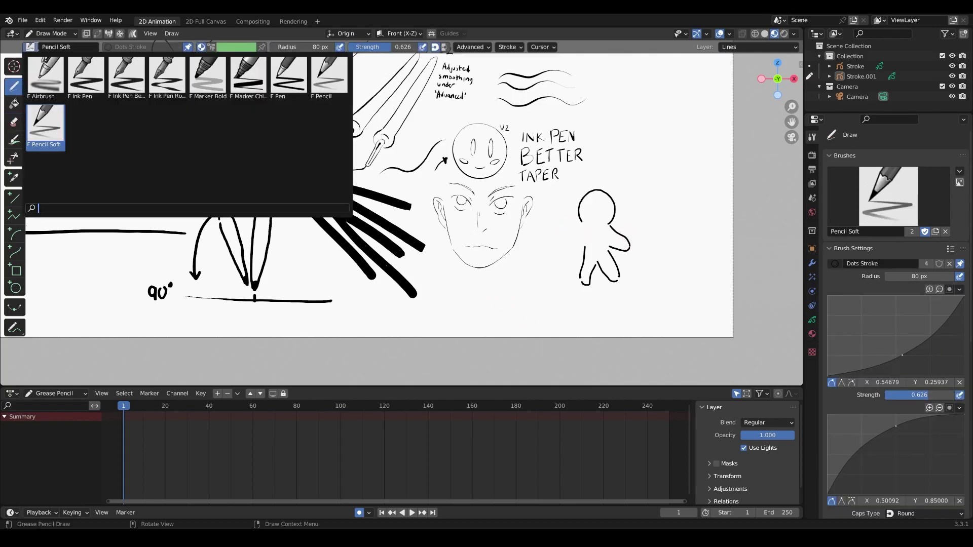
pyautogui.click(127, 76)
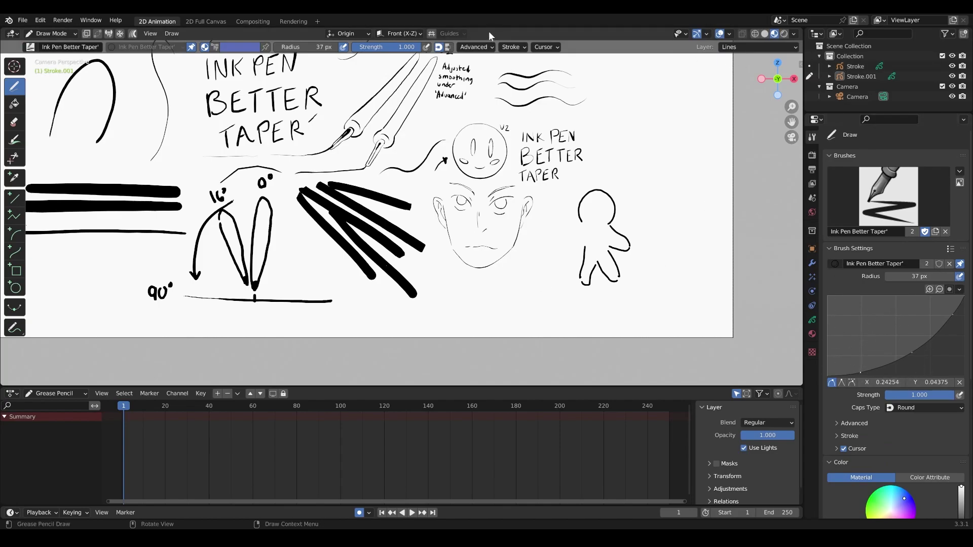
pyautogui.click(481, 48)
# Draw a tiny ink stroke just left of the 16° label.
pyautogui.moveTo(201, 184); pyautogui.dragTo(205, 195)
pyautogui.scroll(-2, 402, 212)
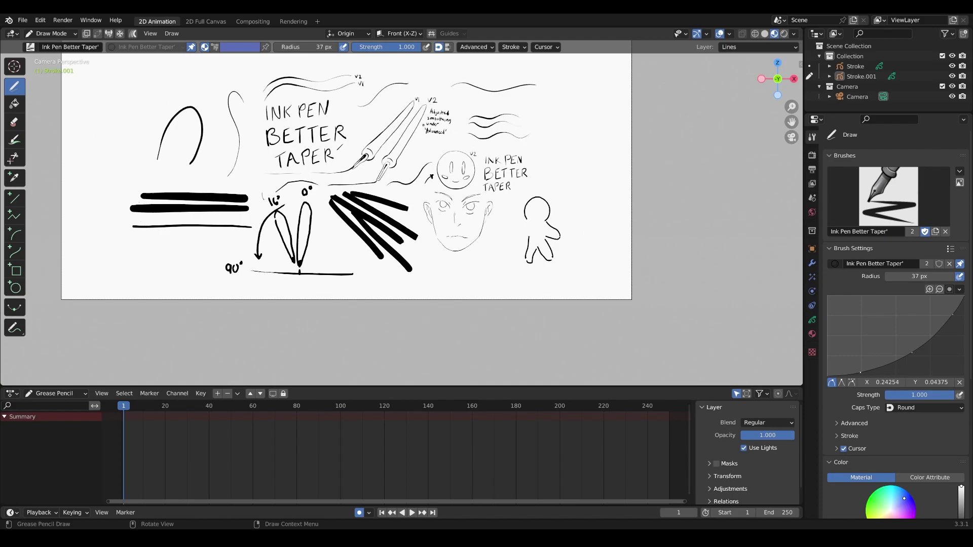
pyautogui.scroll(1, 402, 212)
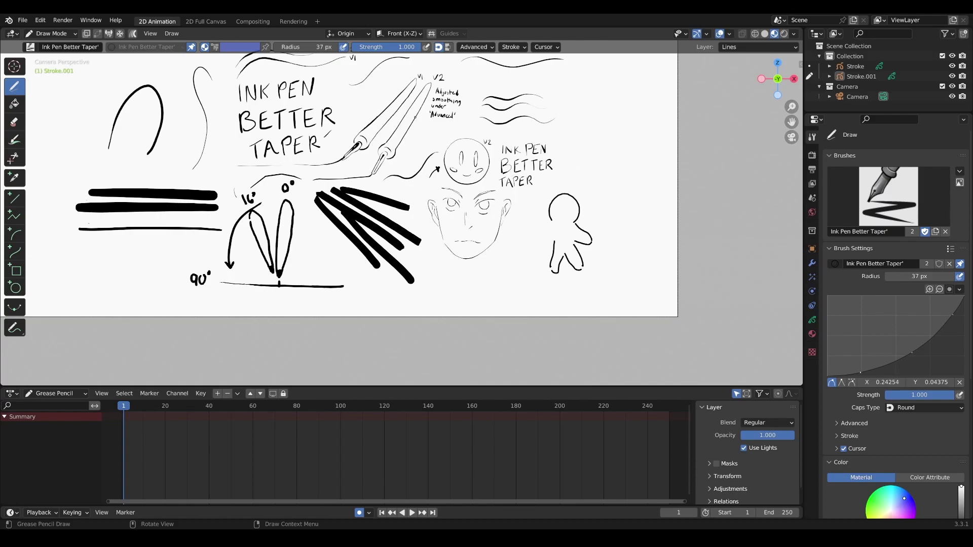